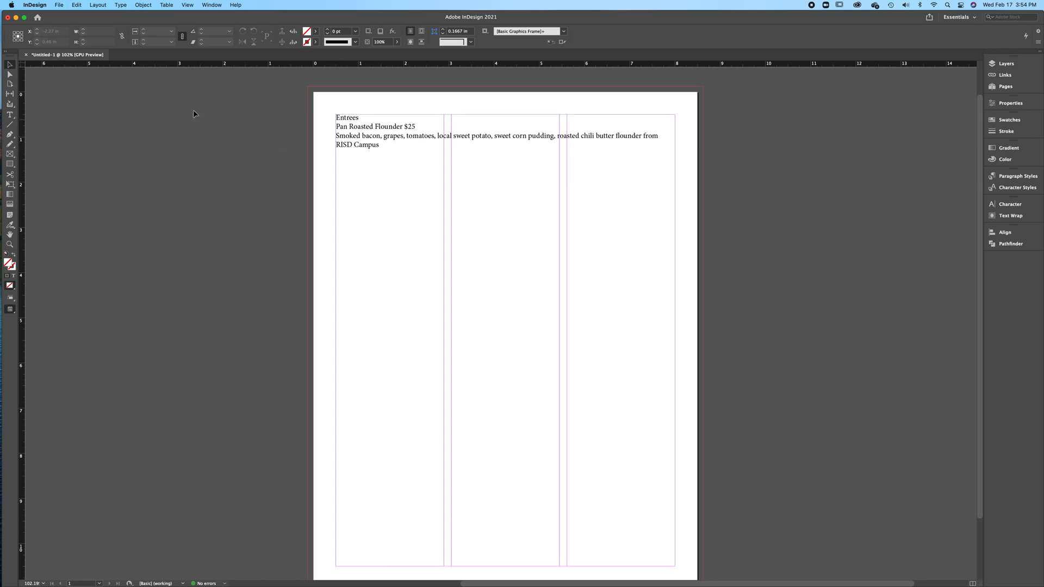
Place the text cursor in the Entrees line and show the paragraph styles list
{"action": "left_click", "coordinate": [10, 115]}
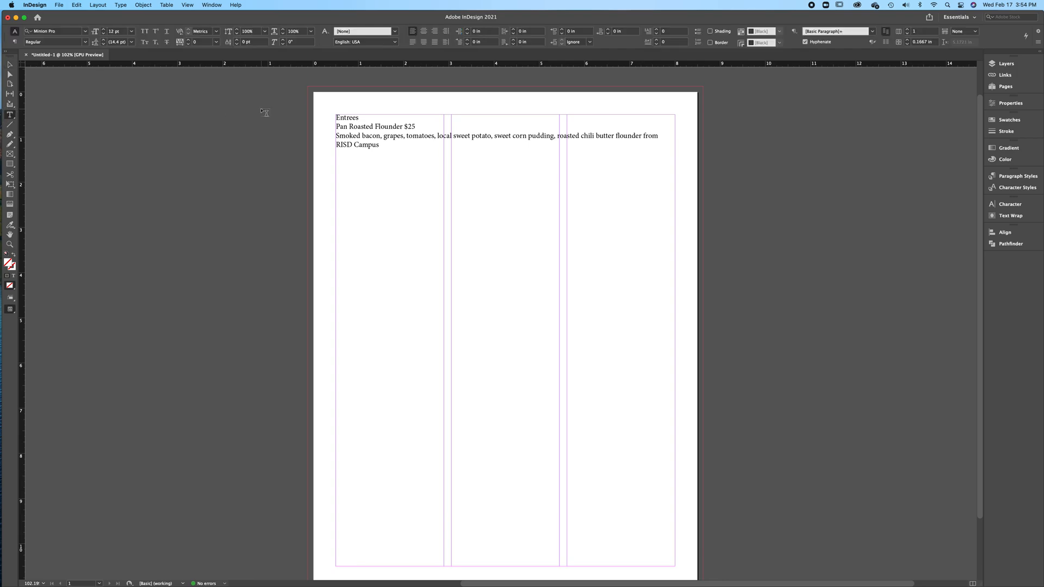
{"action": "left_click", "coordinate": [355, 117]}
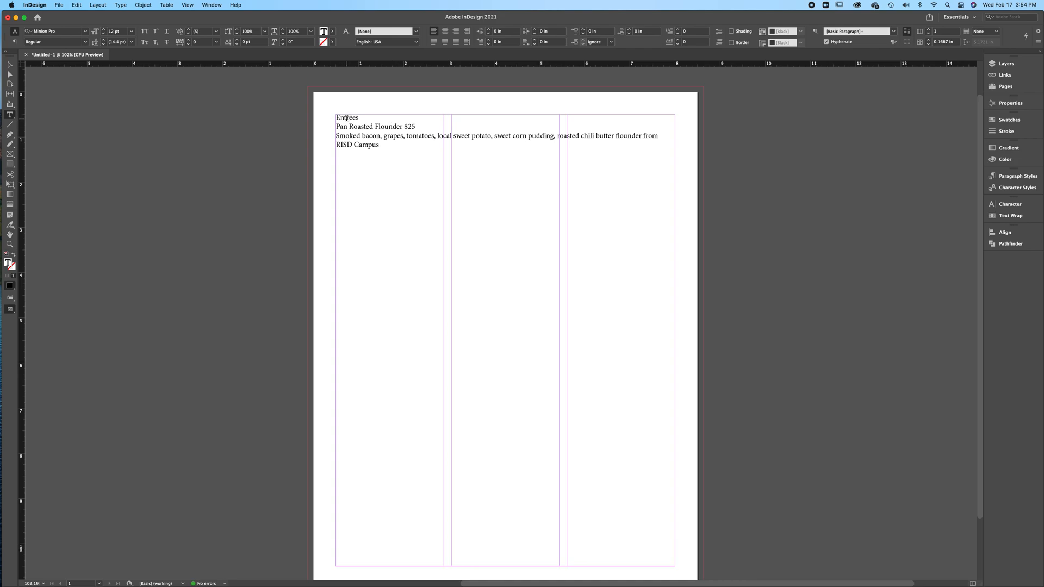
{"action": "left_click", "coordinate": [1014, 180]}
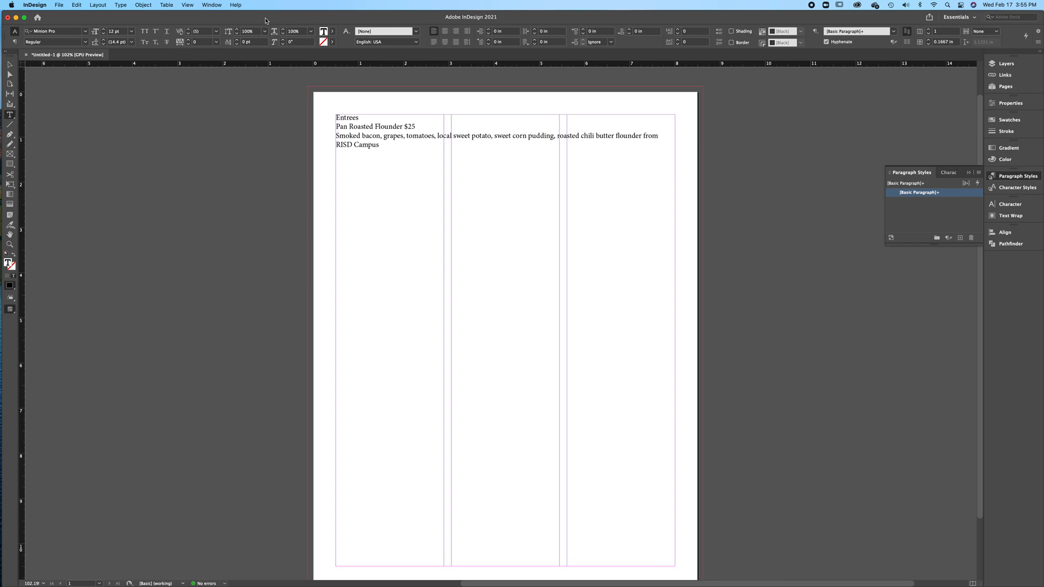
{"action": "left_click", "coordinate": [219, 6]}
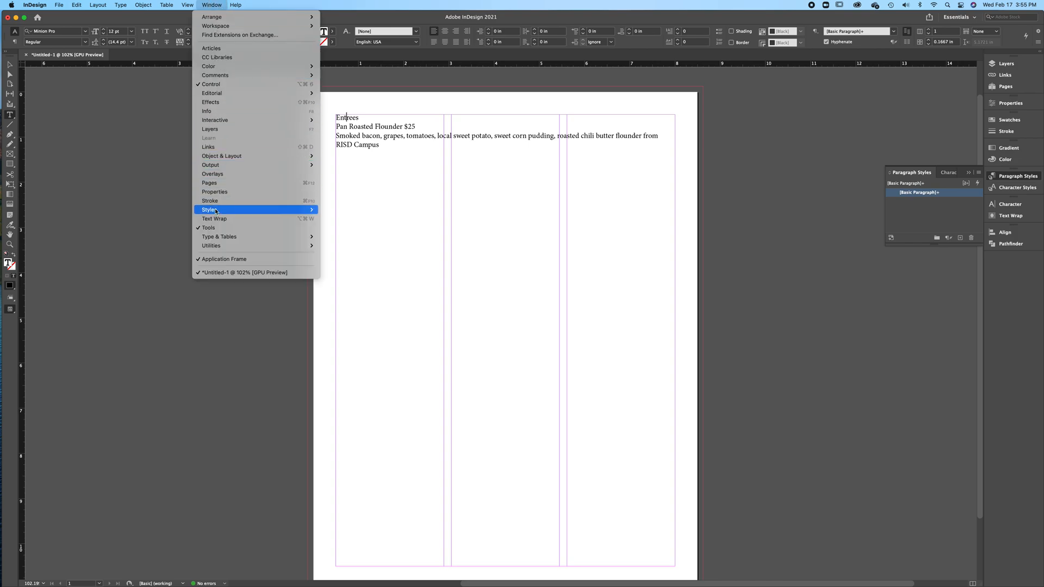
{"action": "mouse_move", "coordinate": [274, 211]}
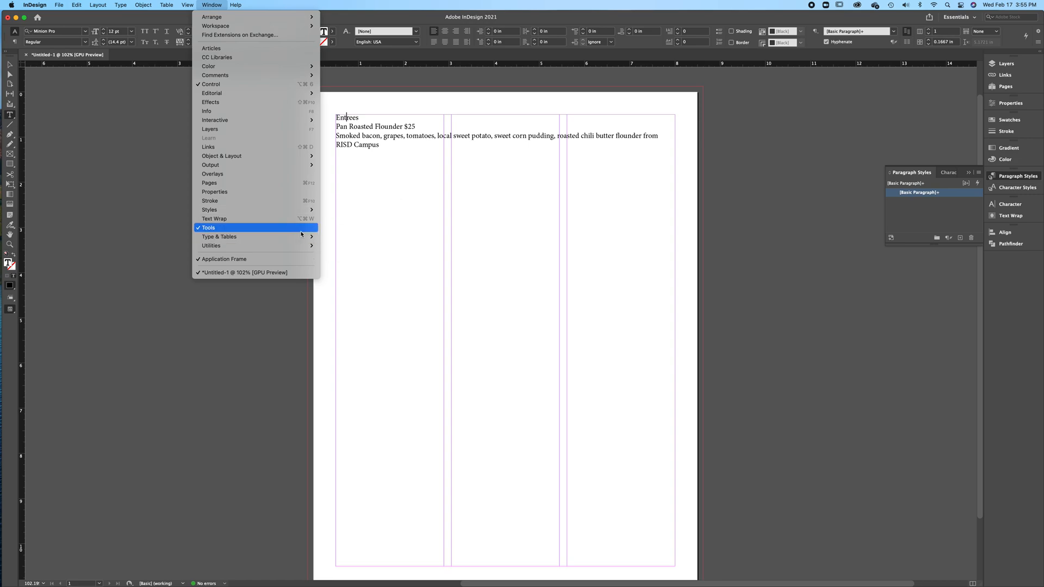
{"action": "left_click", "coordinate": [949, 176]}
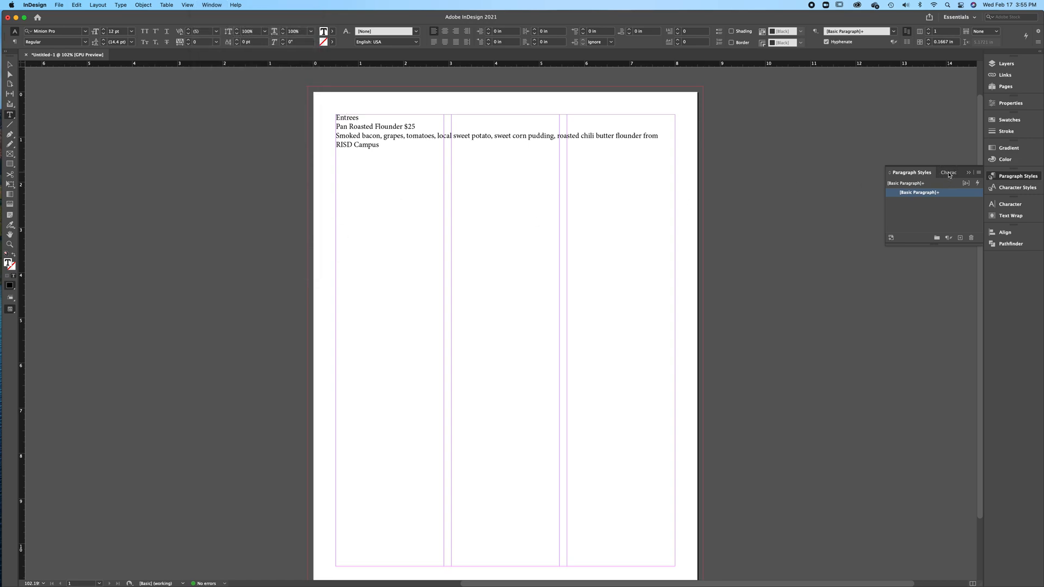
{"action": "left_click", "coordinate": [949, 174]}
{"action": "left_click", "coordinate": [897, 173]}
Create a new paragraph style for the Entrees line, turn on Preview and name it Section Heading
{"action": "left_click", "coordinate": [960, 239]}
{"action": "left_click", "coordinate": [961, 202]}
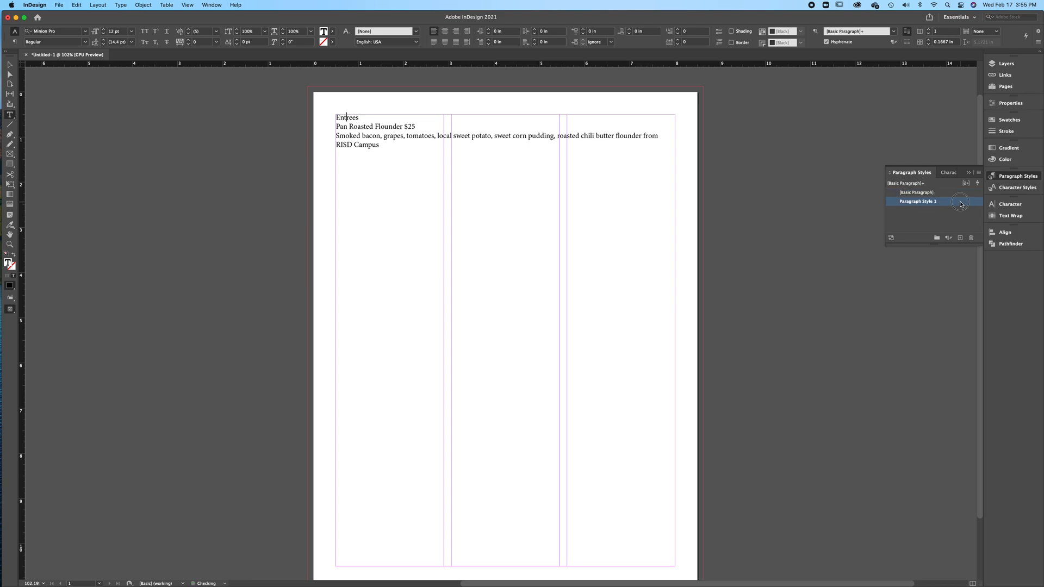
{"action": "double_click", "coordinate": [960, 203]}
{"action": "left_click_drag", "start_coordinate": [579, 164], "coordinate": [723, 88]}
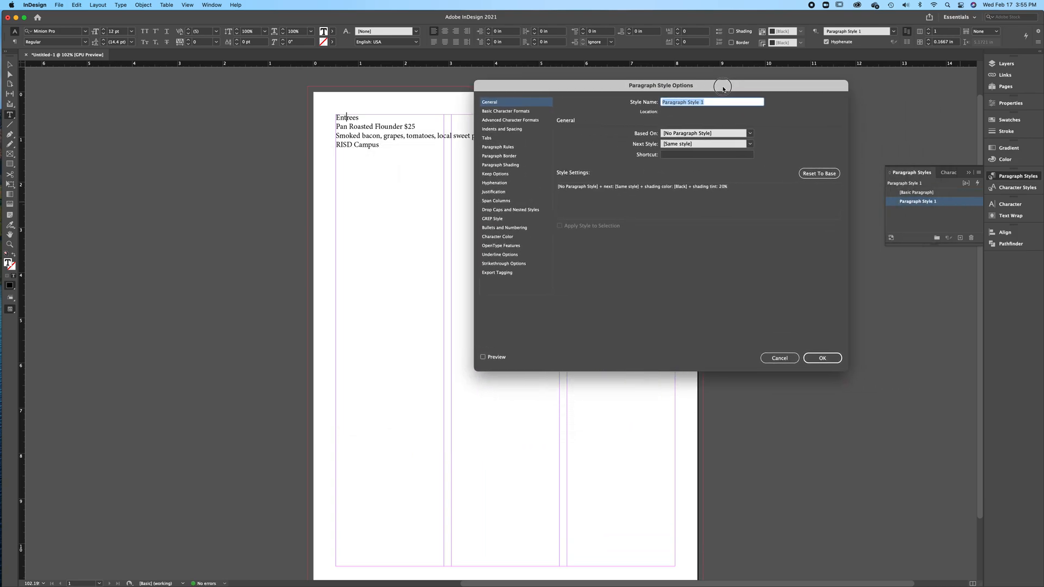
{"action": "left_click_drag", "start_coordinate": [549, 88], "coordinate": [514, 80]}
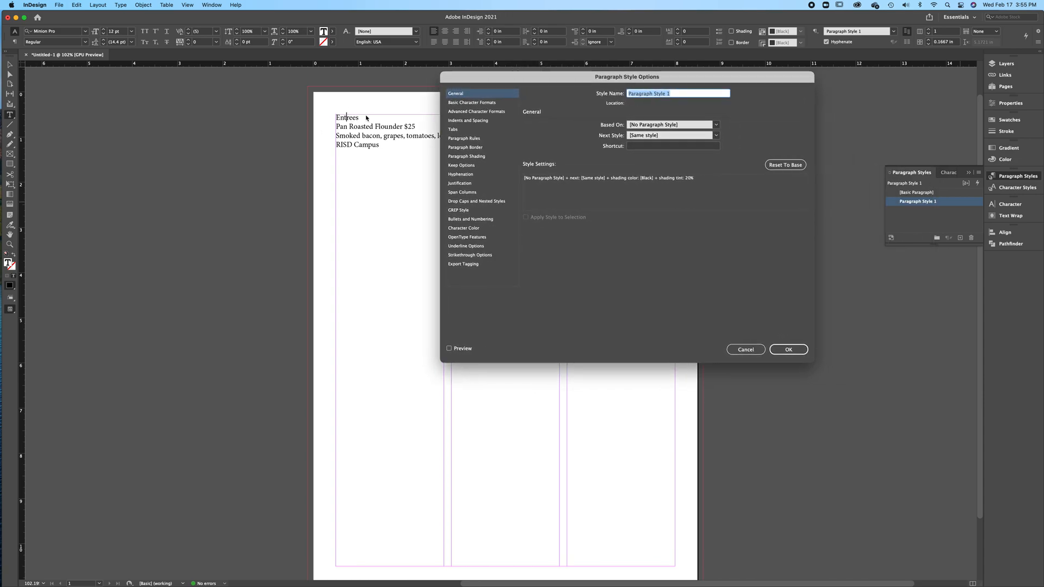
{"action": "left_click", "coordinate": [449, 349]}
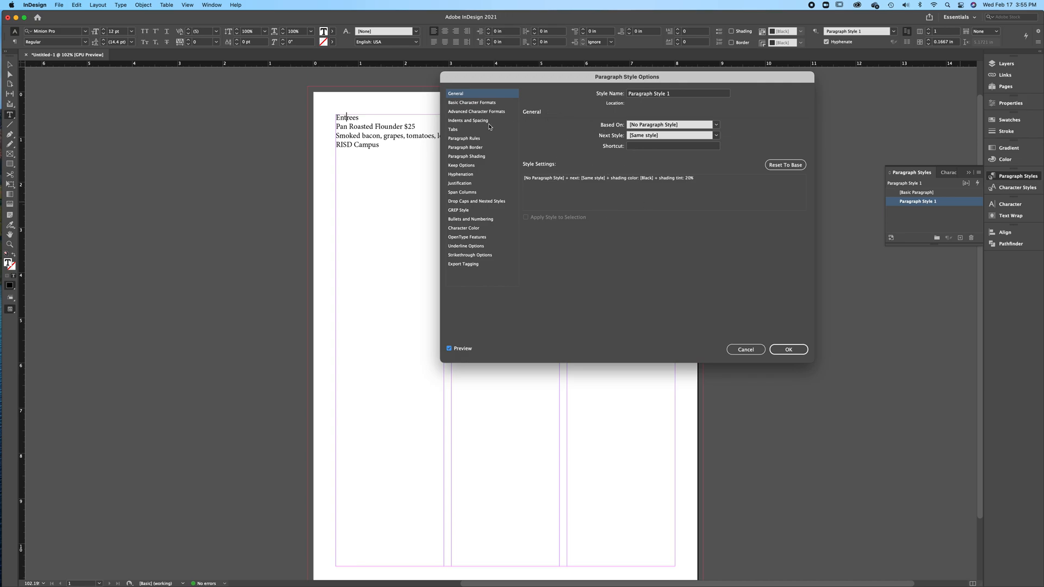
{"action": "left_click_drag", "start_coordinate": [667, 96], "coordinate": [610, 94]}
{"action": "type", "text": "Sec"}
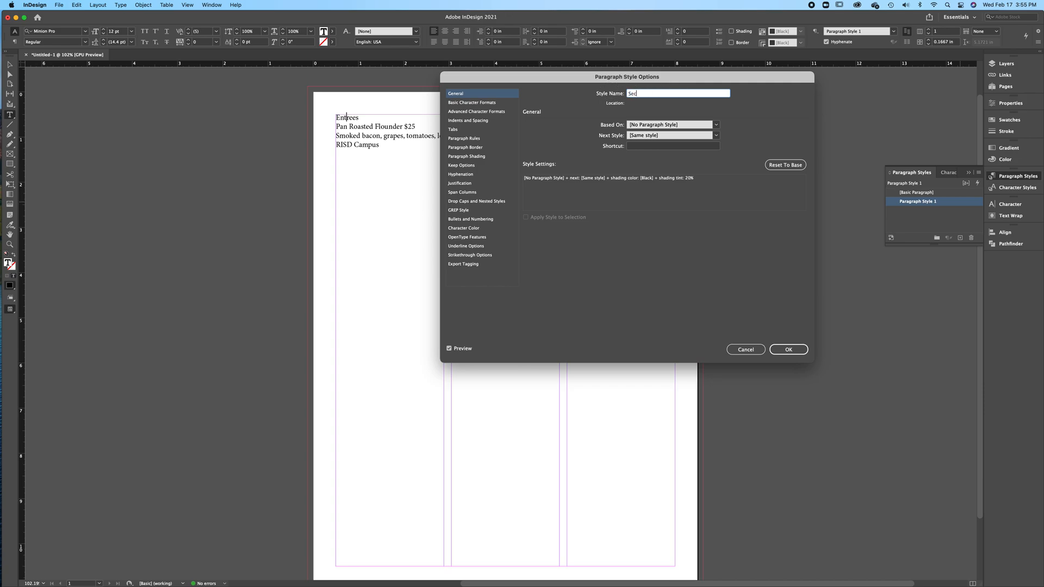
{"action": "type", "text": "tion Heading"}
Set the Section Heading style's basic character formats to the Bebas font at 18 pt
{"action": "left_click", "coordinate": [467, 103]}
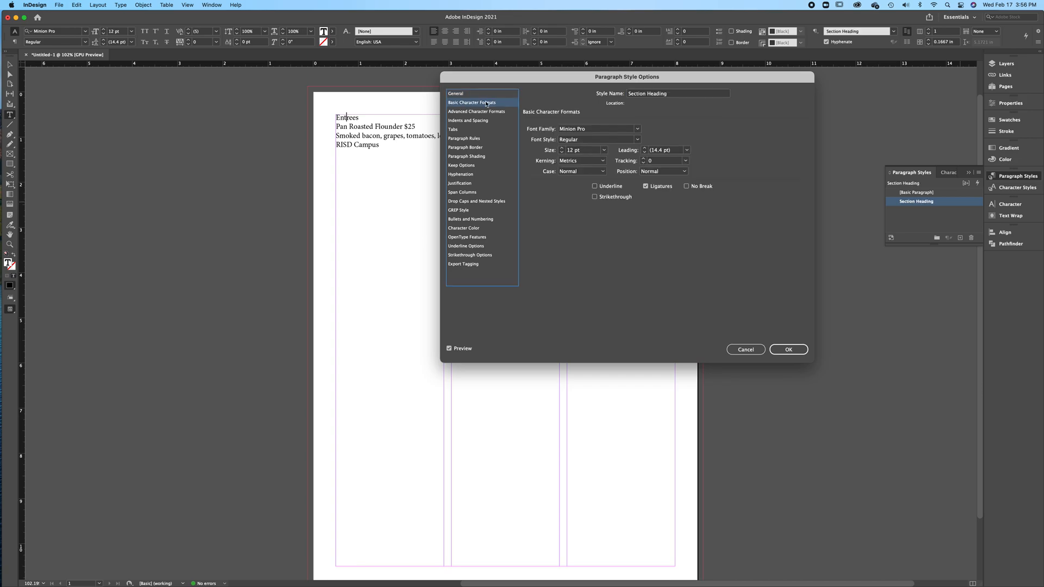
{"action": "left_click", "coordinate": [638, 130]}
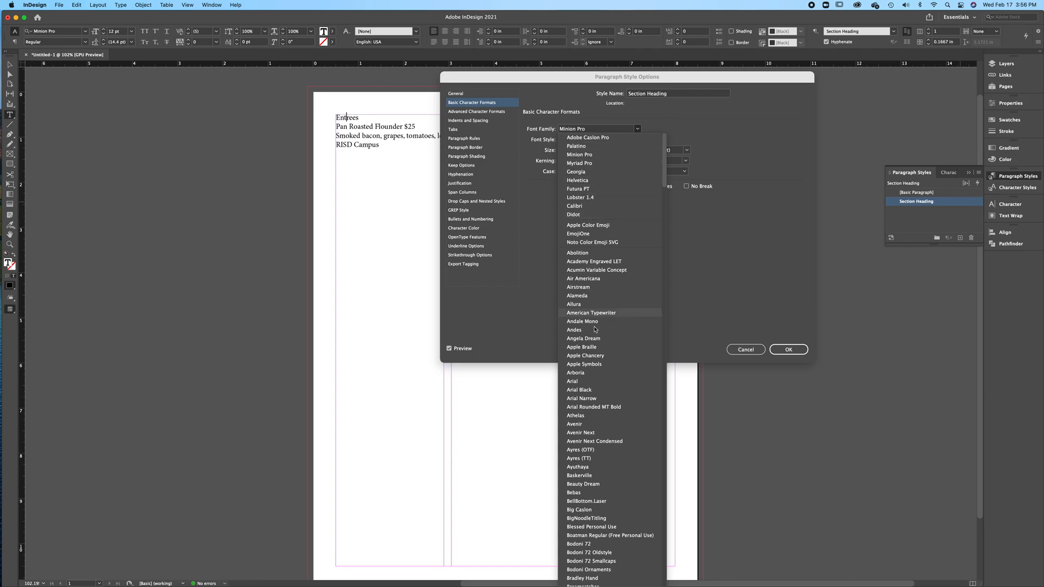
{"action": "scroll", "coordinate": [580, 404], "scroll_direction": "down", "scroll_amount": 10}
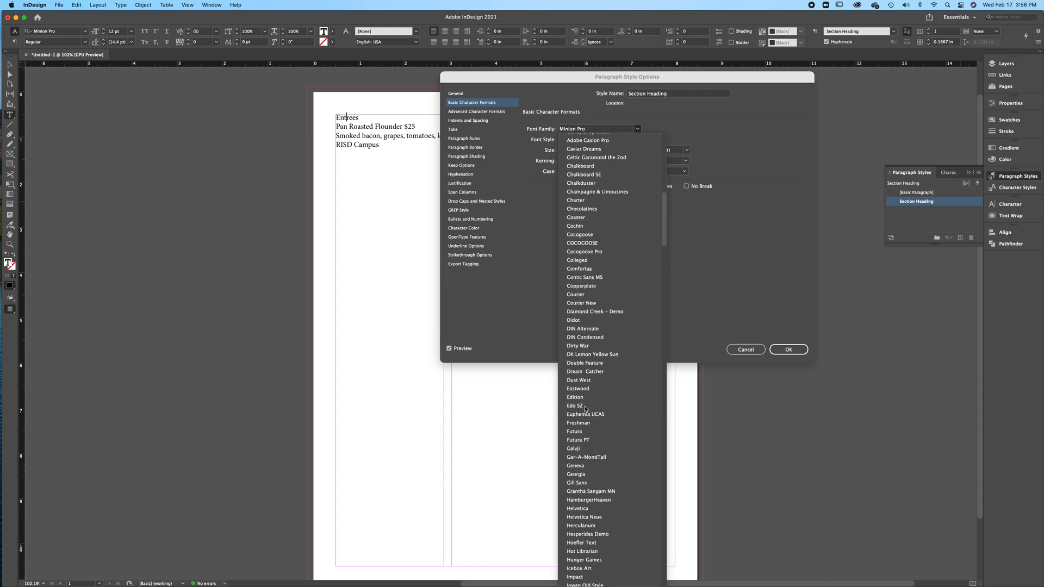
{"action": "scroll", "coordinate": [585, 409], "scroll_direction": "up", "scroll_amount": 10}
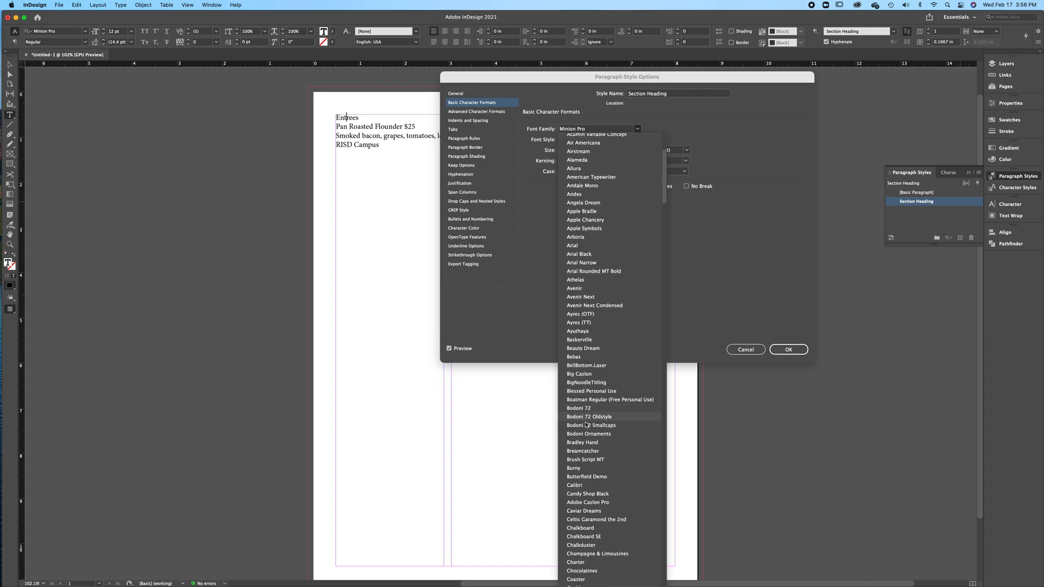
{"action": "left_click", "coordinate": [574, 358]}
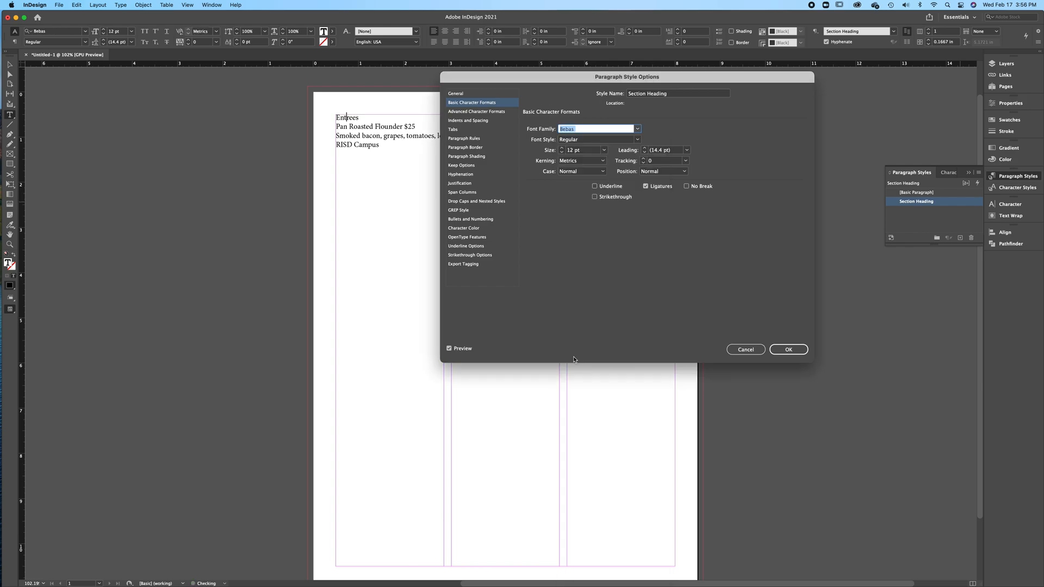
{"action": "left_click", "coordinate": [561, 148]}
{"action": "left_click", "coordinate": [562, 148]}
{"action": "left_click", "coordinate": [562, 148]}
{"action": "left_click", "coordinate": [562, 147]}
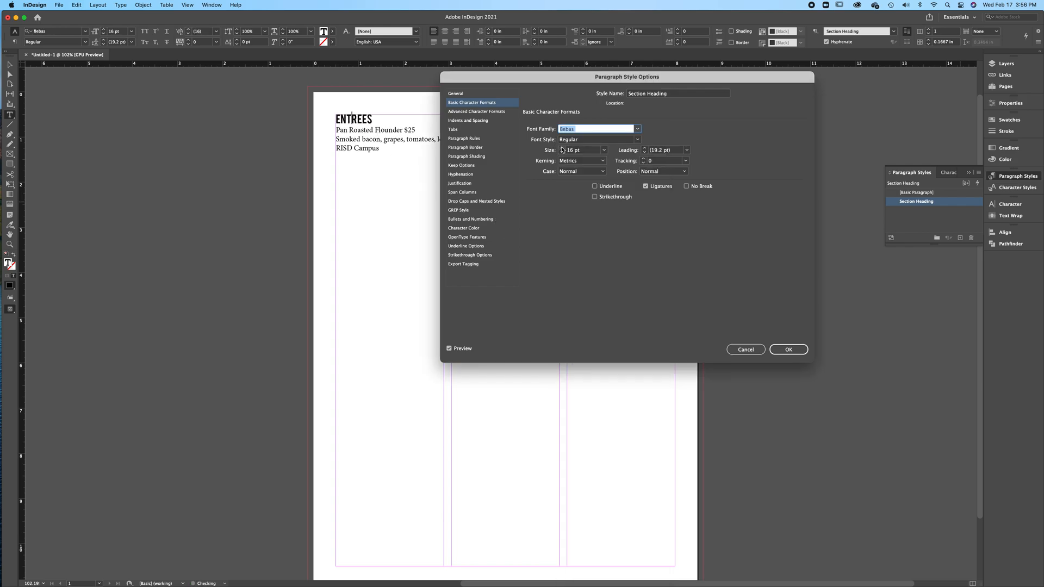
{"action": "left_click", "coordinate": [562, 148]}
{"action": "left_click", "coordinate": [563, 148]}
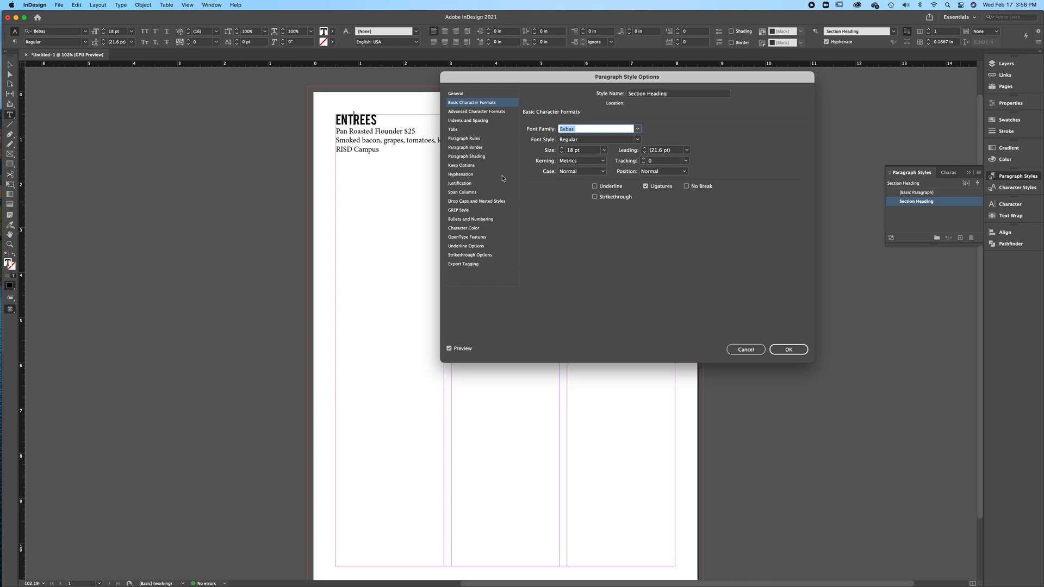
Set the Section Heading character color to the orange R=217 G=131 B=26 swatch from Lobster Dinner and save the style
{"action": "left_click", "coordinate": [475, 229]}
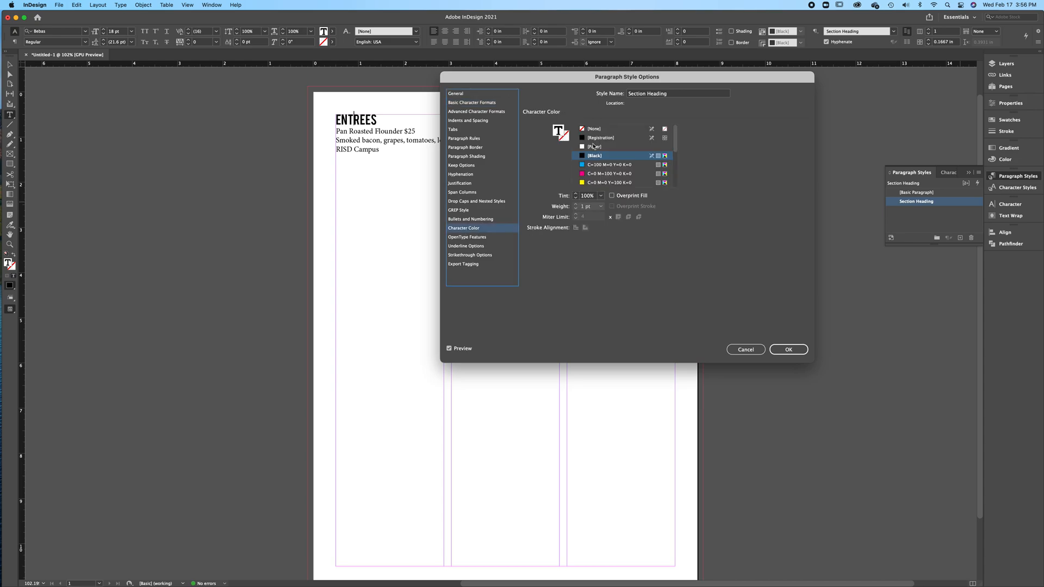
{"action": "left_click_drag", "start_coordinate": [677, 152], "coordinate": [677, 184]}
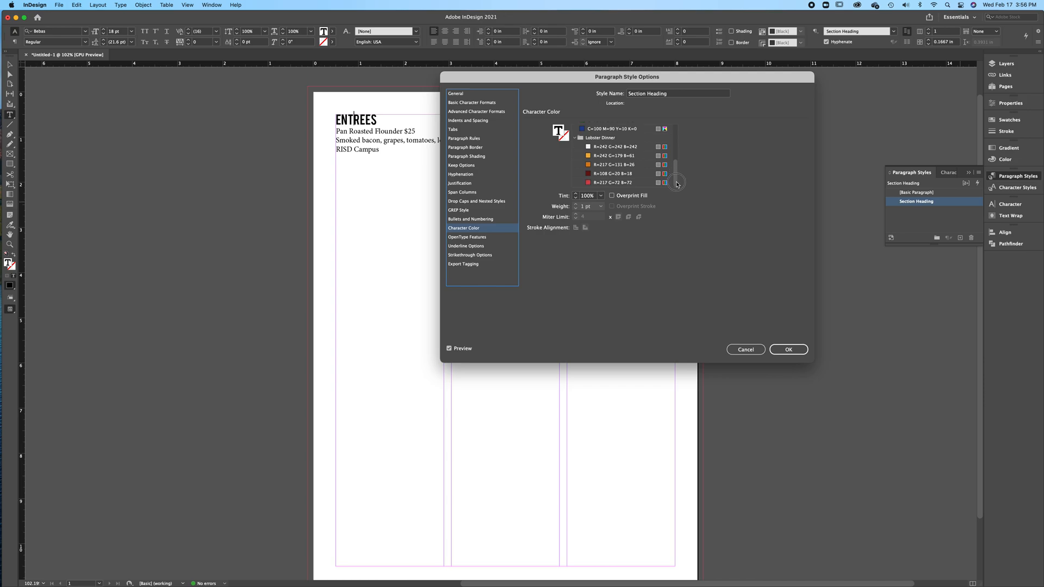
{"action": "left_click", "coordinate": [595, 166]}
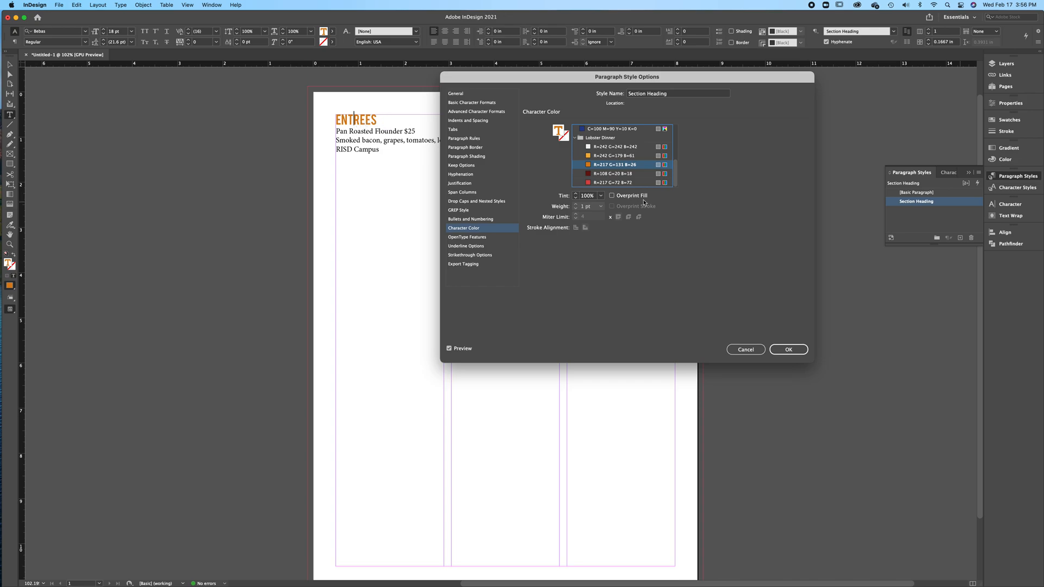
{"action": "left_click", "coordinate": [789, 350]}
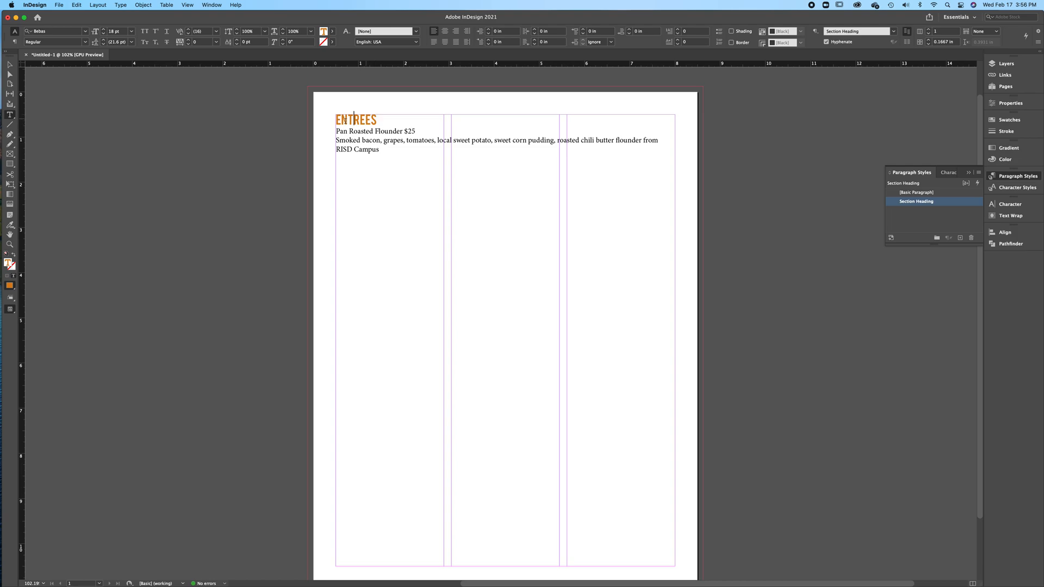
Create a paragraph style named Item for the Pan Roasted Flounder line and open its basic character formats
{"action": "left_click", "coordinate": [364, 131]}
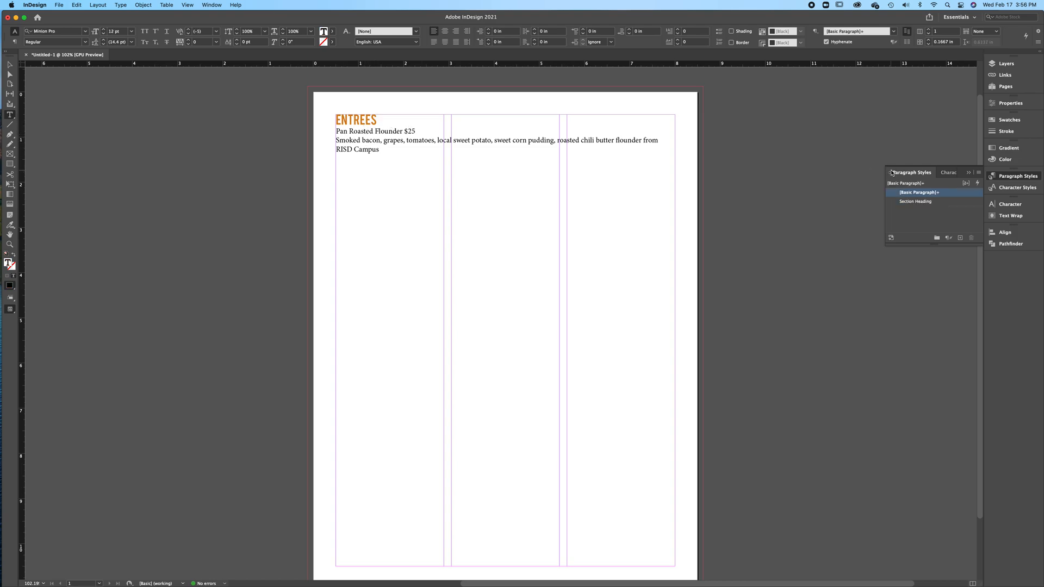
{"action": "left_click", "coordinate": [961, 239]}
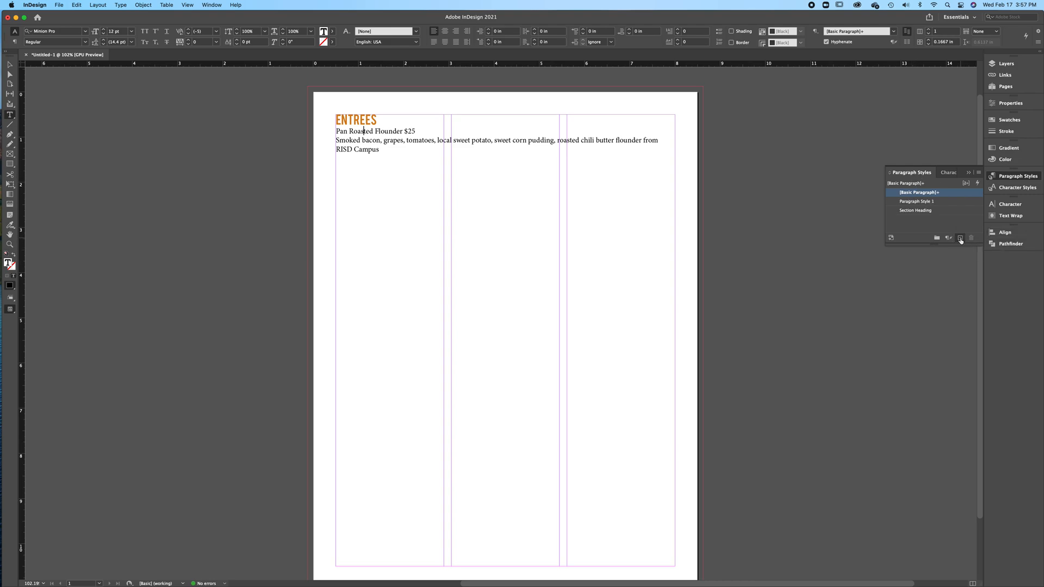
{"action": "double_click", "coordinate": [940, 203]}
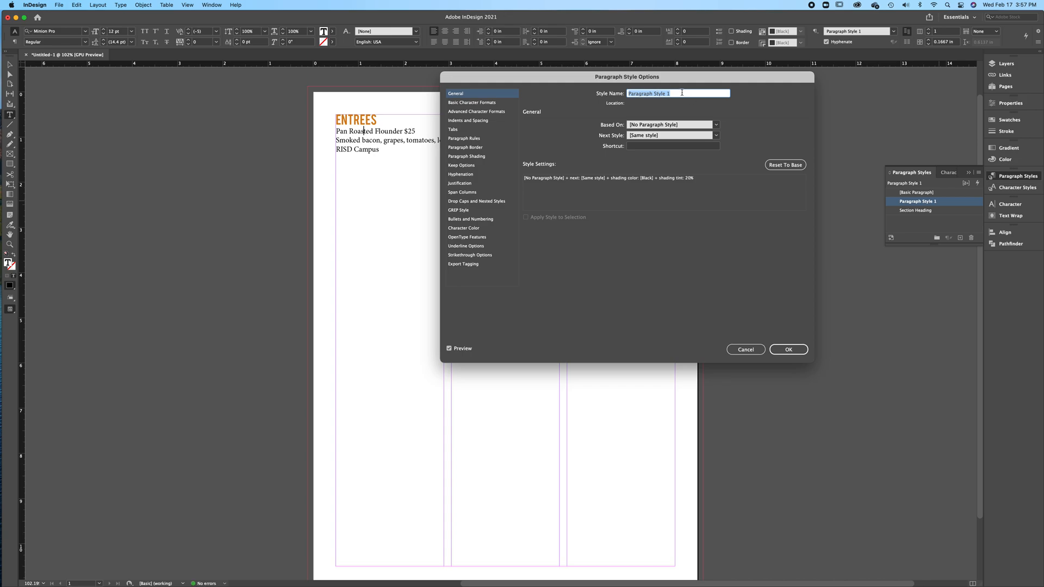
{"action": "type", "text": "Item"}
{"action": "left_click", "coordinate": [478, 104]}
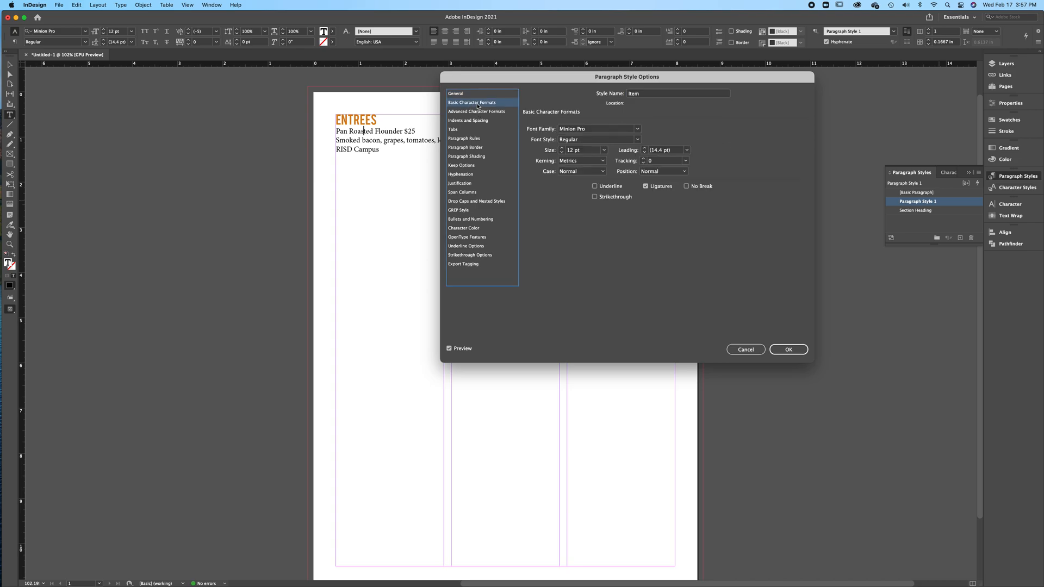
Try the DK Lemon Yellow Sun and Dream Catcher fonts for the Item style
{"action": "left_click", "coordinate": [638, 129]}
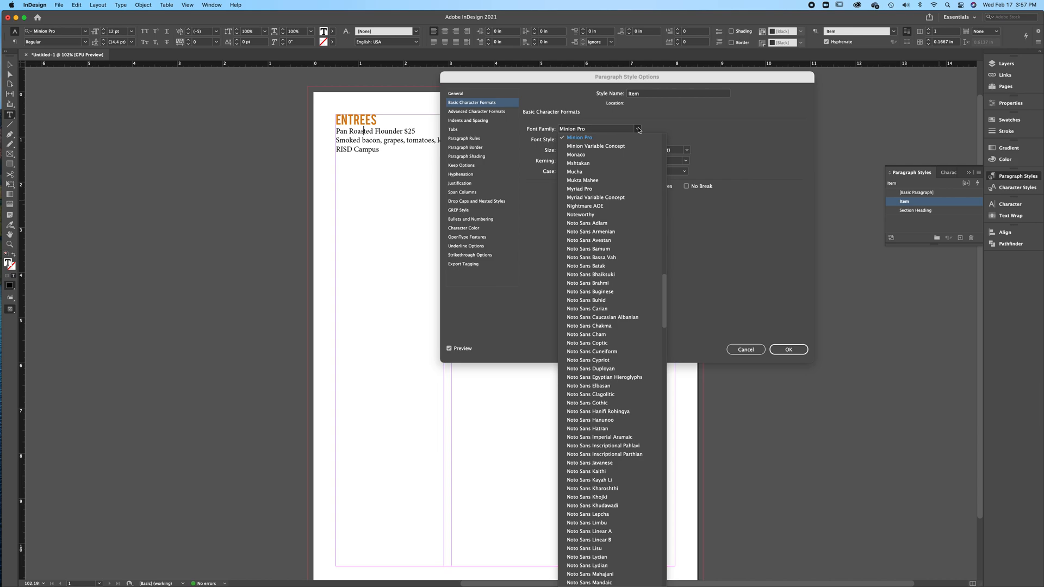
{"action": "scroll", "coordinate": [597, 269], "scroll_direction": "up", "scroll_amount": 10}
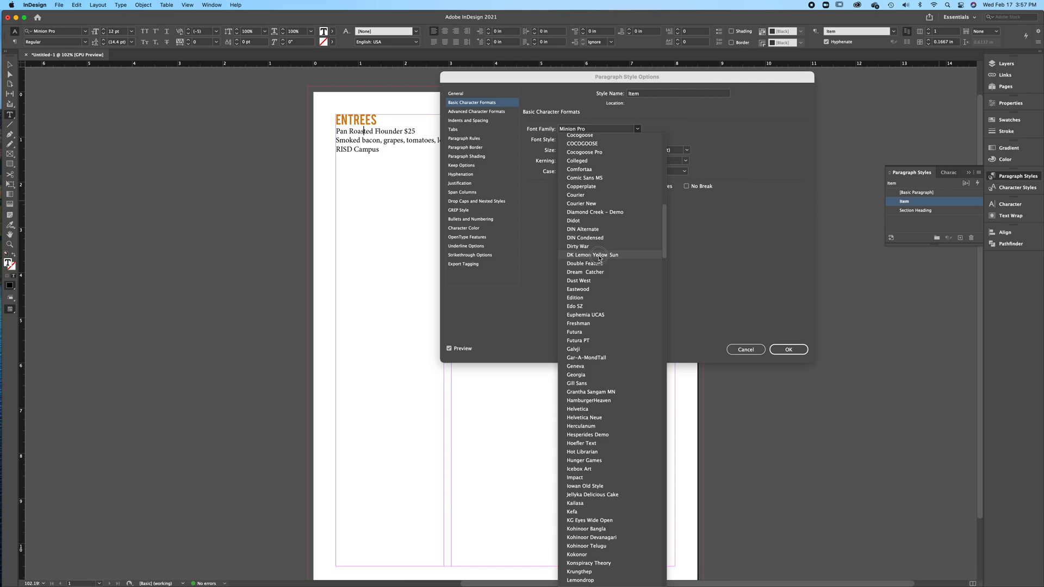
{"action": "left_click", "coordinate": [599, 255]}
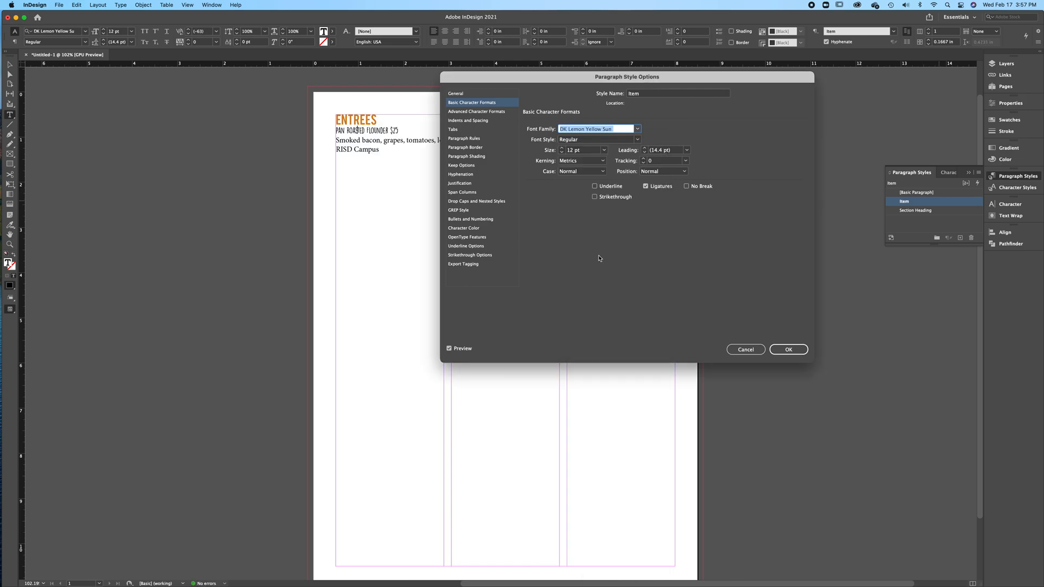
{"action": "left_click", "coordinate": [638, 130]}
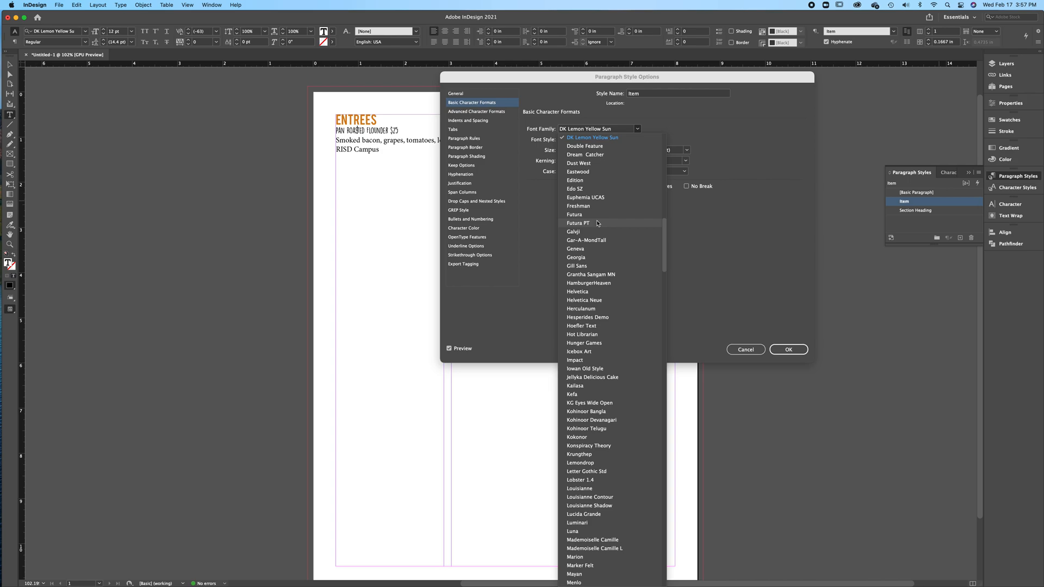
{"action": "left_click", "coordinate": [597, 155]}
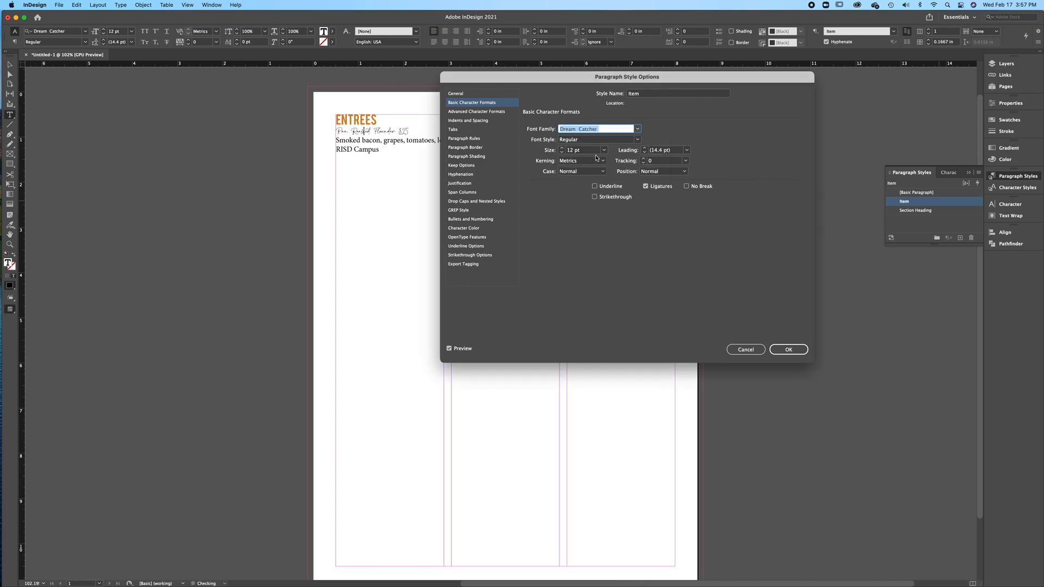
Set the Item style's font to Midtown at 15 pt
{"action": "left_click", "coordinate": [637, 131]}
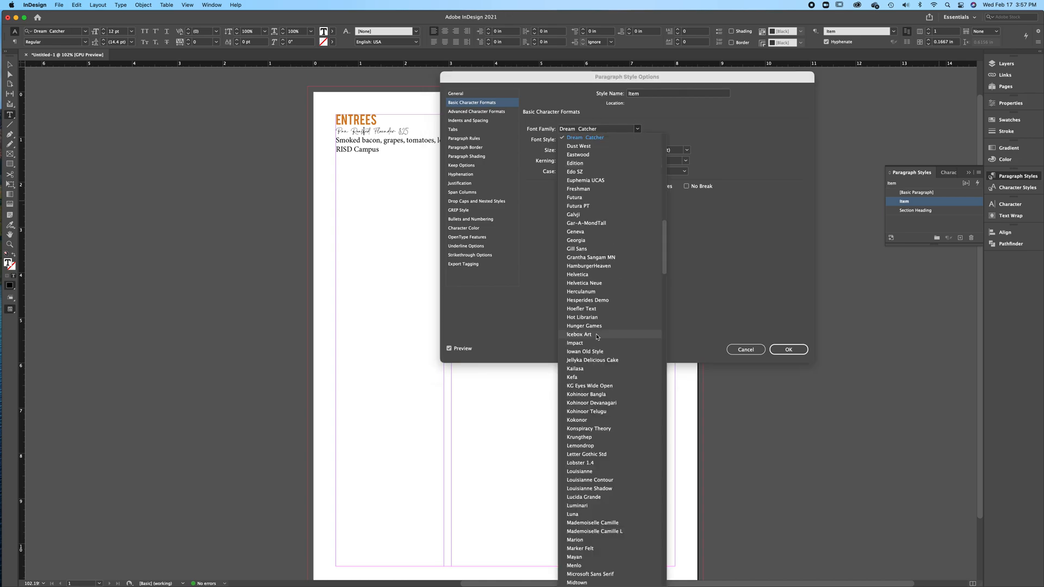
{"action": "scroll", "coordinate": [587, 381], "scroll_direction": "down", "scroll_amount": 5}
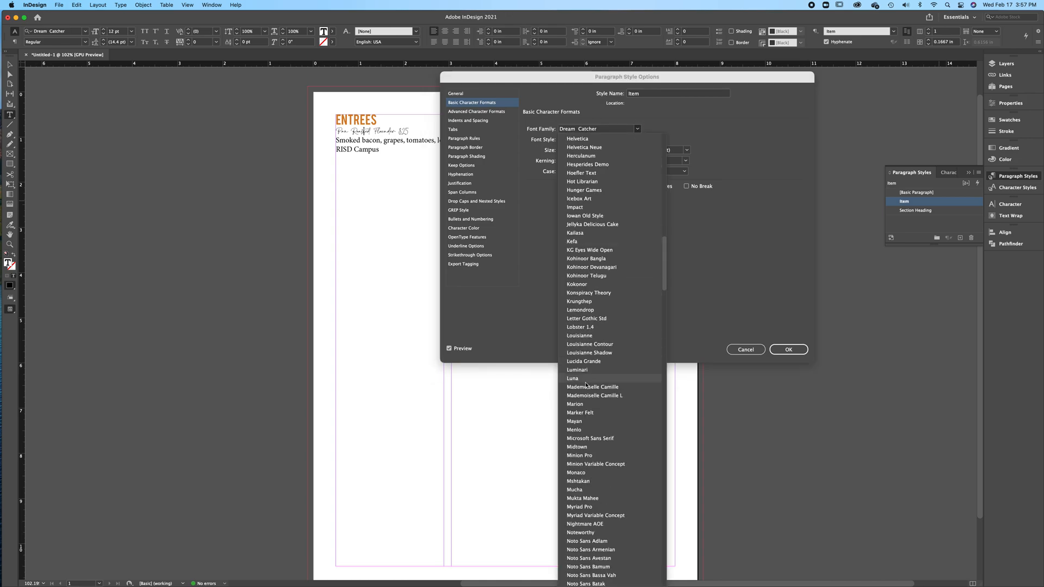
{"action": "left_click", "coordinate": [578, 447]}
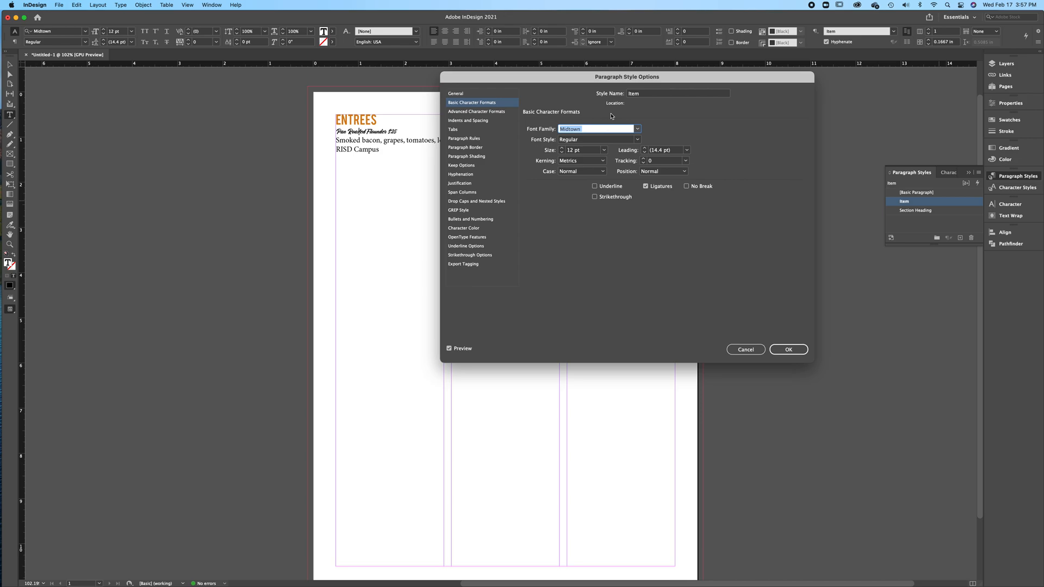
{"action": "left_click", "coordinate": [561, 148]}
{"action": "left_click", "coordinate": [561, 148]}
{"action": "left_click", "coordinate": [561, 148]}
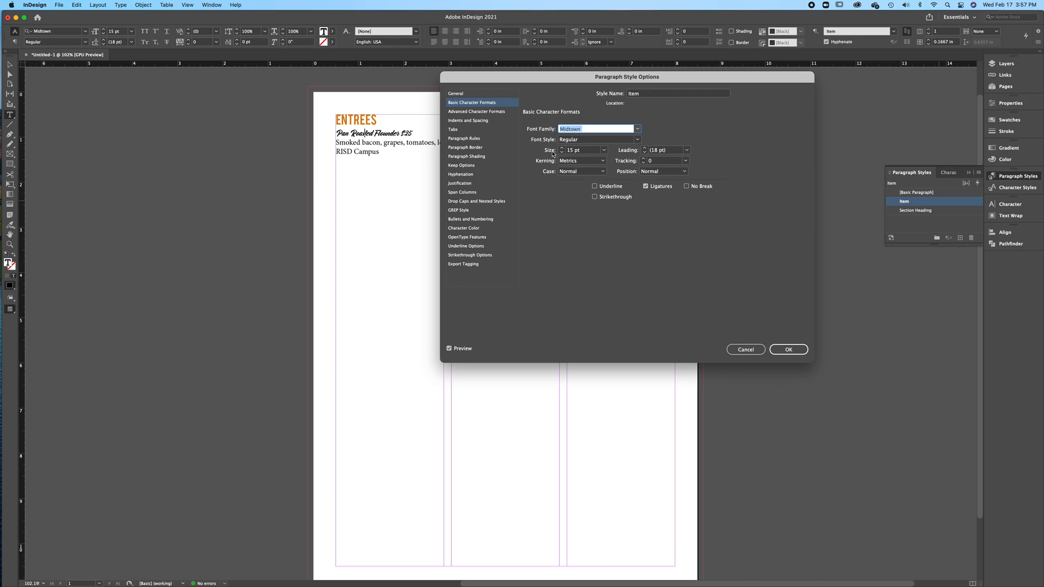
Set the Item style's left indent to 0.25 in
{"action": "left_click", "coordinate": [460, 122]}
{"action": "left_click", "coordinate": [573, 159]}
{"action": "left_click", "coordinate": [573, 160]}
{"action": "left_click", "coordinate": [573, 159]}
{"action": "left_click", "coordinate": [573, 159]}
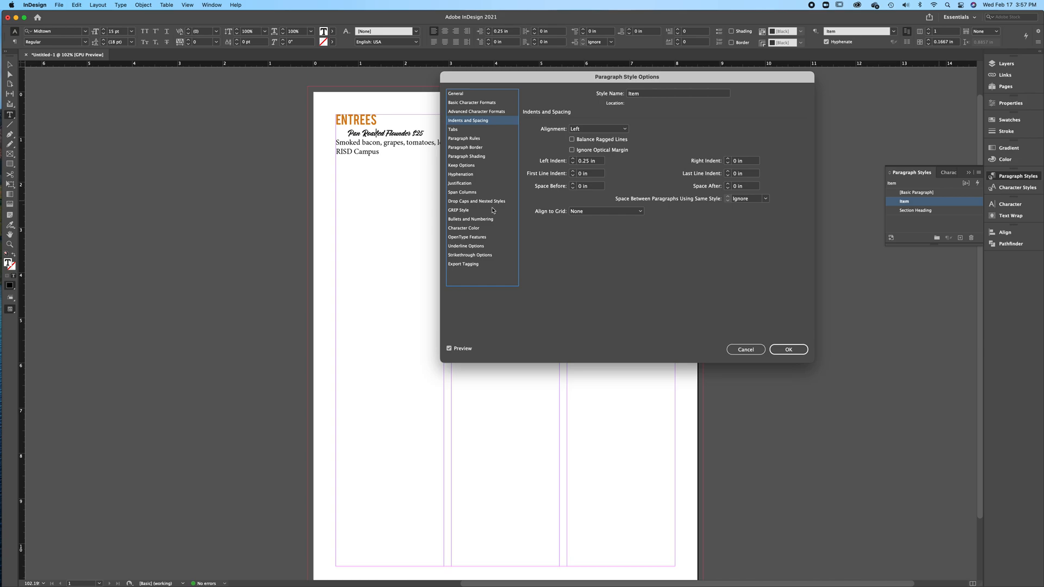
Set the Item style's character color to the dark red R=108 G=20 B=18 swatch from the Lobster Dinner group
{"action": "left_click", "coordinate": [476, 229]}
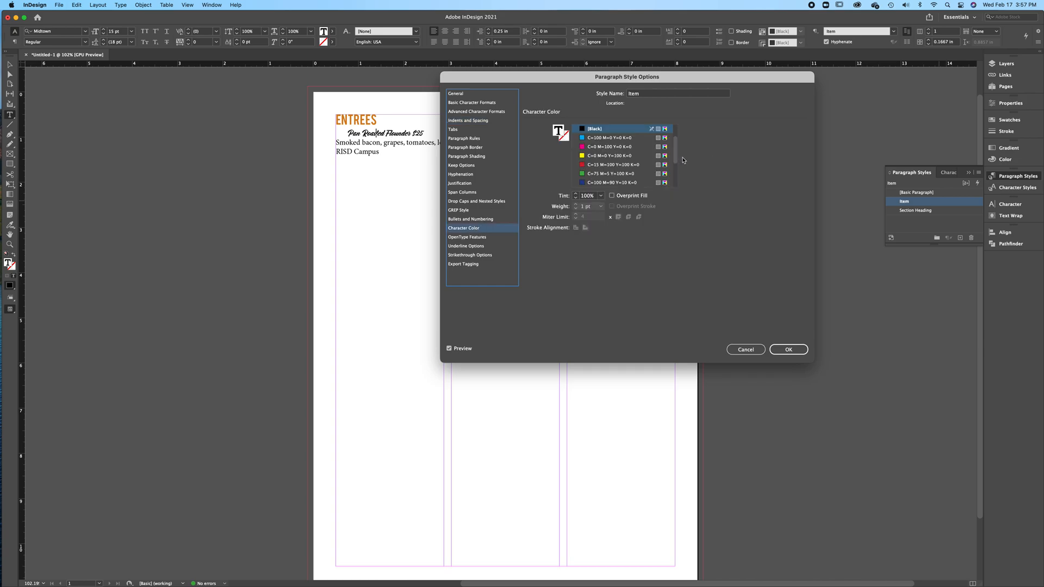
{"action": "scroll", "coordinate": [675, 160], "scroll_direction": "down", "scroll_amount": 3}
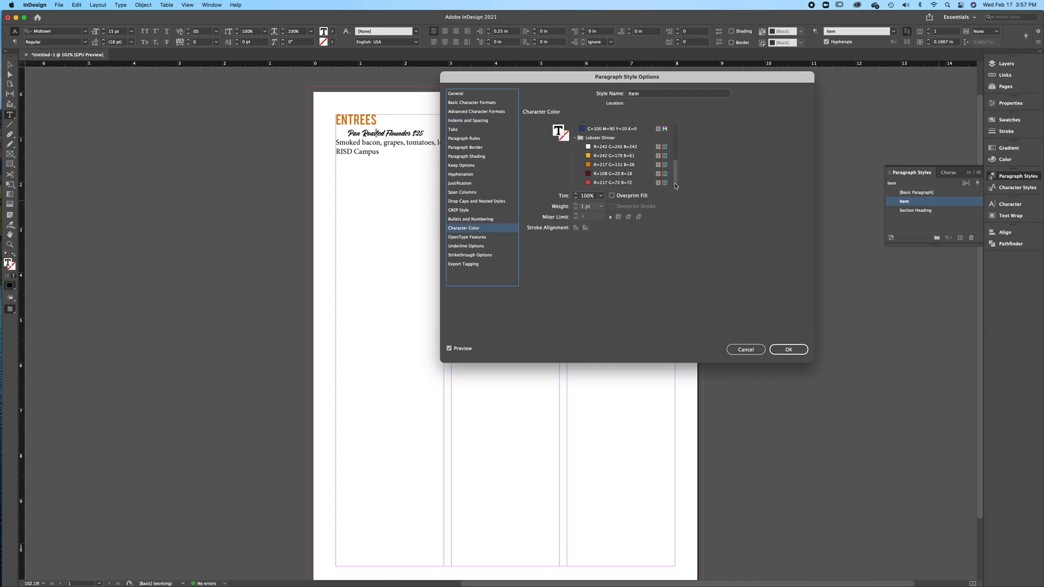
{"action": "left_click", "coordinate": [596, 174]}
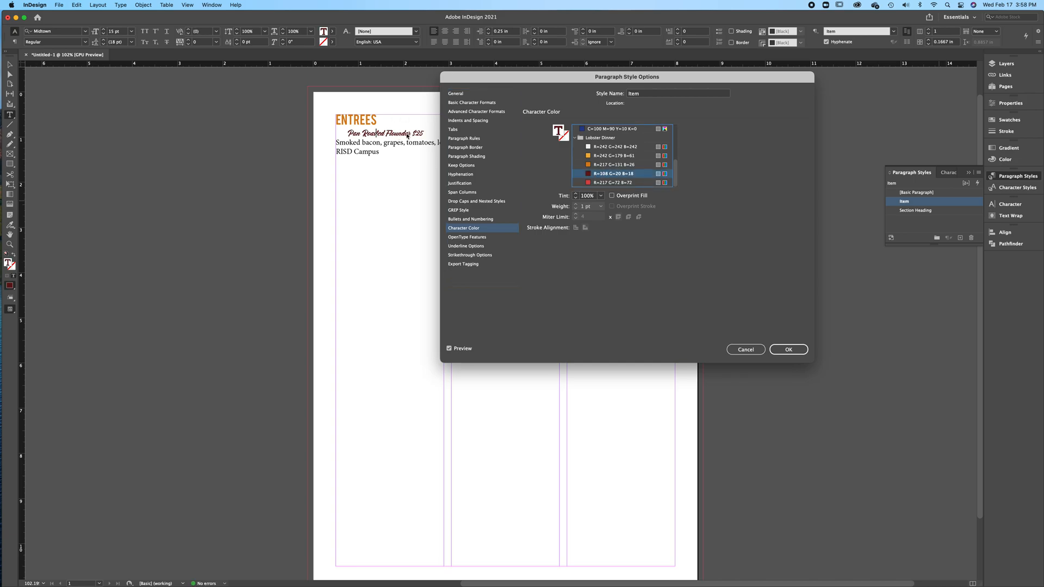
{"action": "left_click_drag", "start_coordinate": [463, 90], "coordinate": [573, 143]}
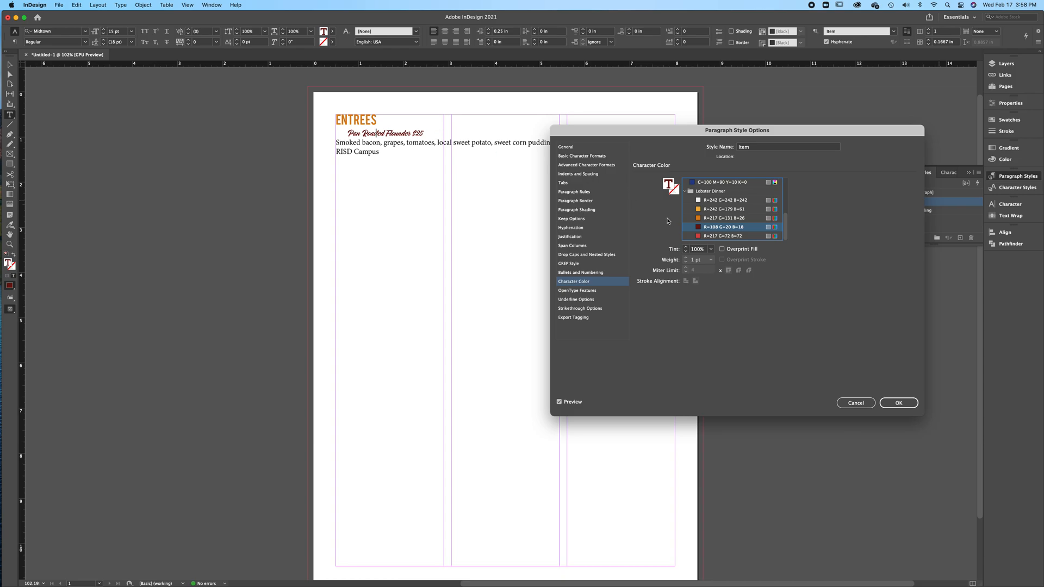
Set a right-aligned tab stop in the Item style's tab settings and save the style
{"action": "left_click", "coordinate": [561, 184]}
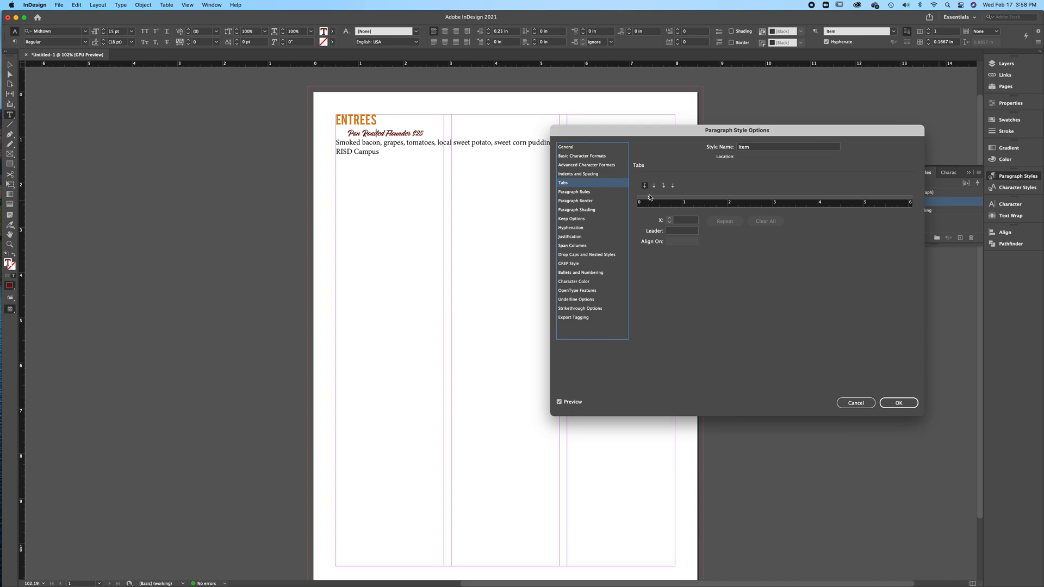
{"action": "left_click", "coordinate": [663, 186]}
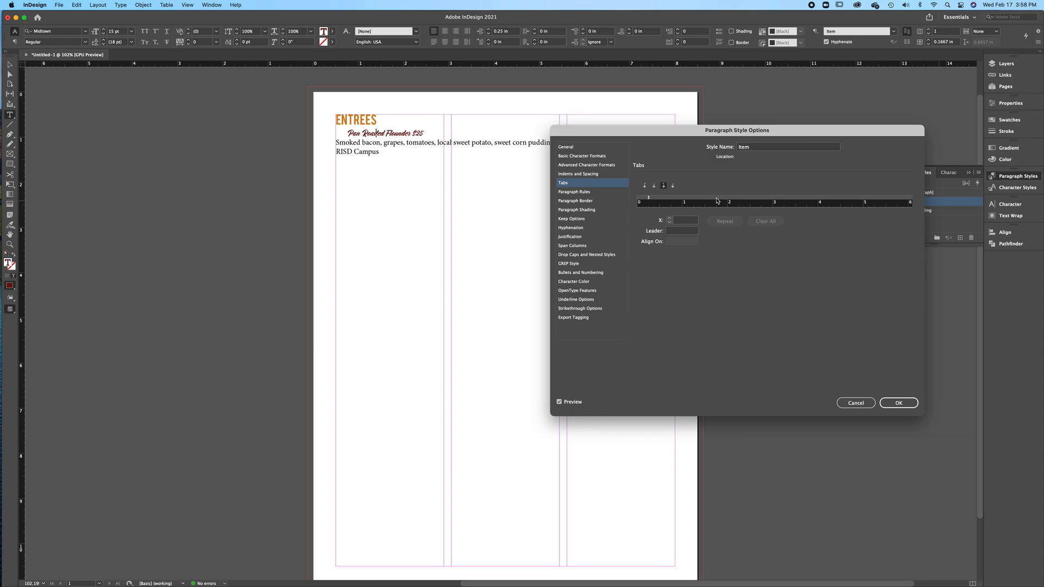
{"action": "left_click_drag", "start_coordinate": [718, 199], "coordinate": [746, 200]}
{"action": "left_click", "coordinate": [899, 403]}
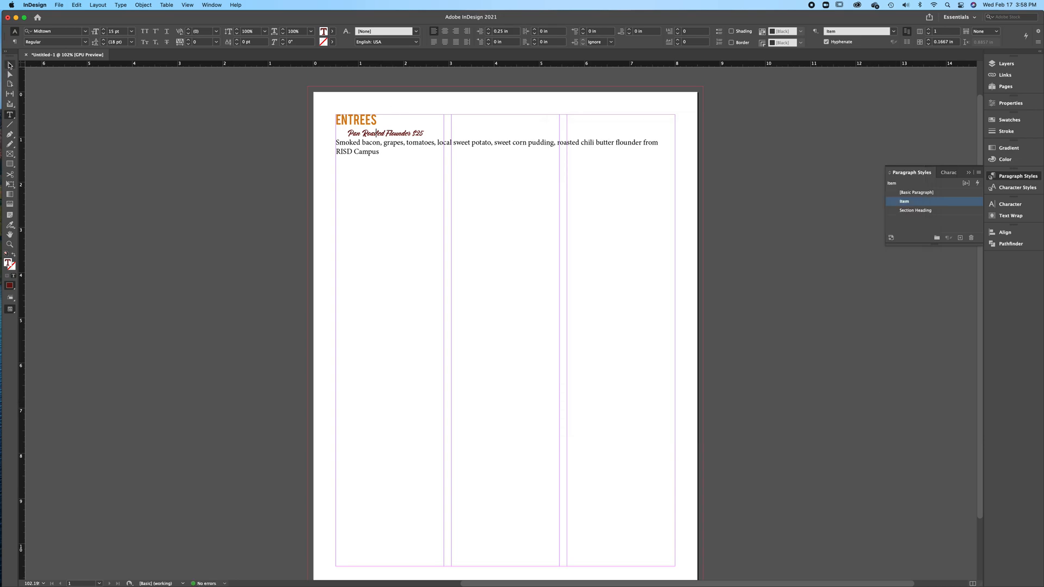
Create a paragraph style named Description for the paragraph beginning "Smoked bacon, grapes, tomatoes"
{"action": "left_click", "coordinate": [10, 65]}
{"action": "key", "text": "t"}
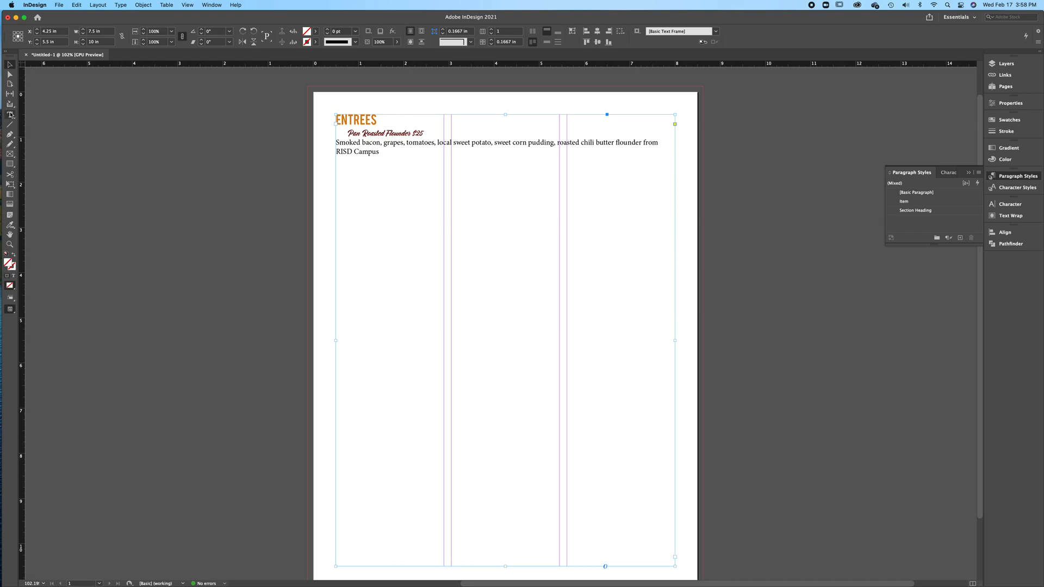
{"action": "left_click", "coordinate": [405, 145]}
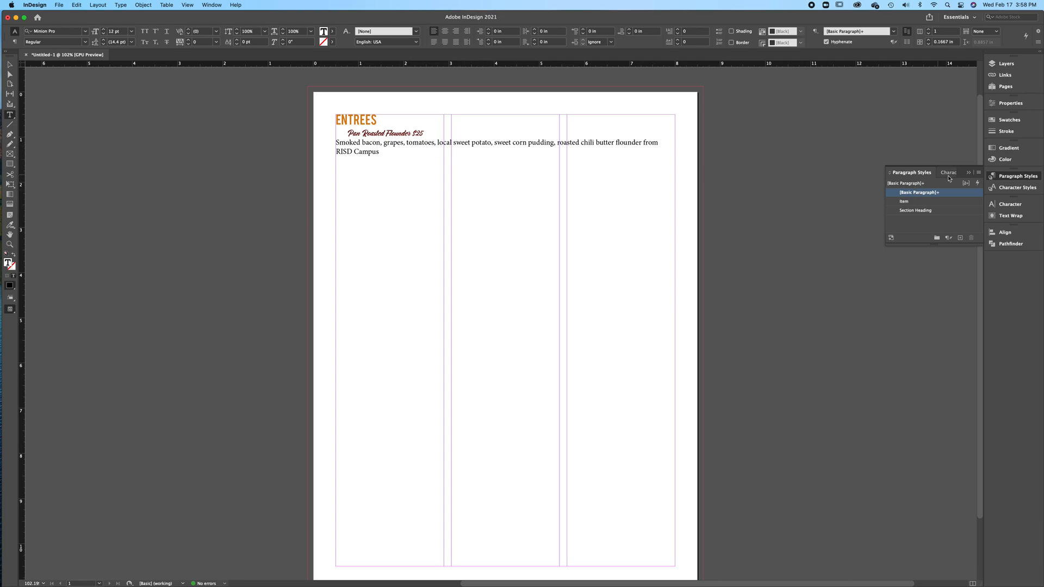
{"action": "left_click", "coordinate": [960, 238]}
{"action": "double_click", "coordinate": [946, 202]}
{"action": "type", "text": "Description"}
Set the Description style's font to Calibri at 11 pt
{"action": "left_click", "coordinate": [583, 156]}
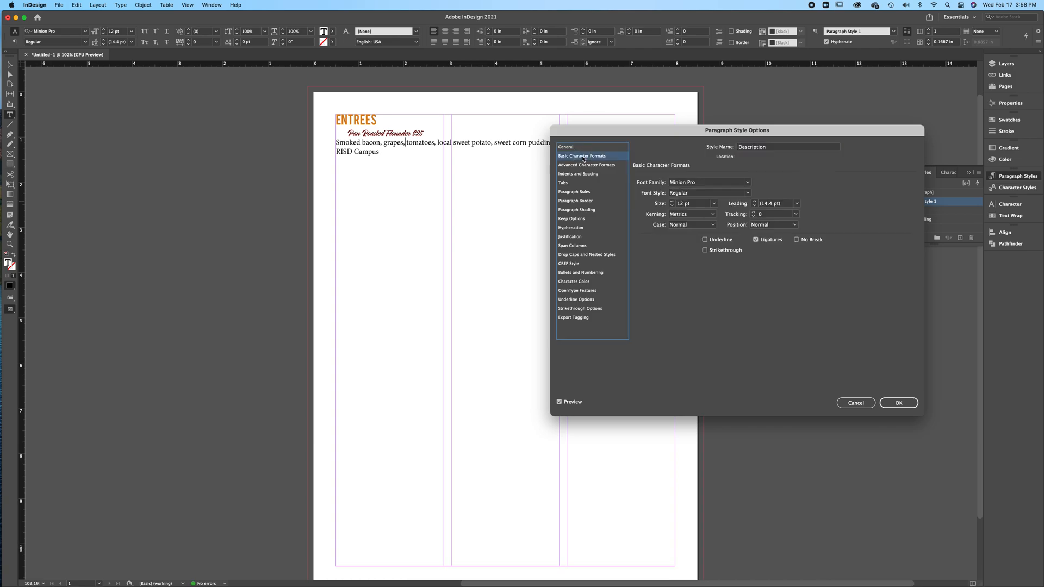
{"action": "left_click", "coordinate": [747, 184]}
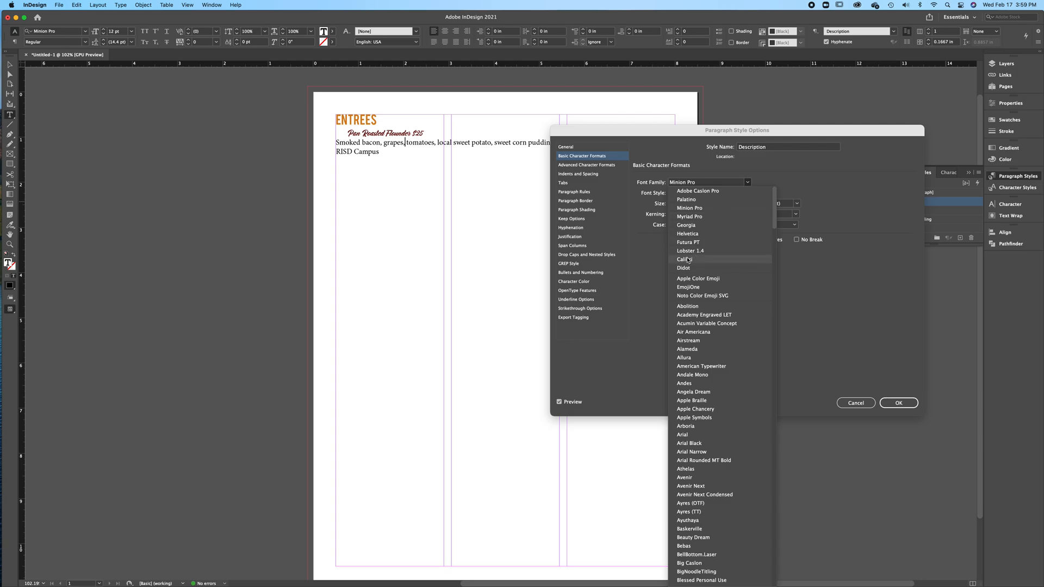
{"action": "left_click", "coordinate": [684, 260]}
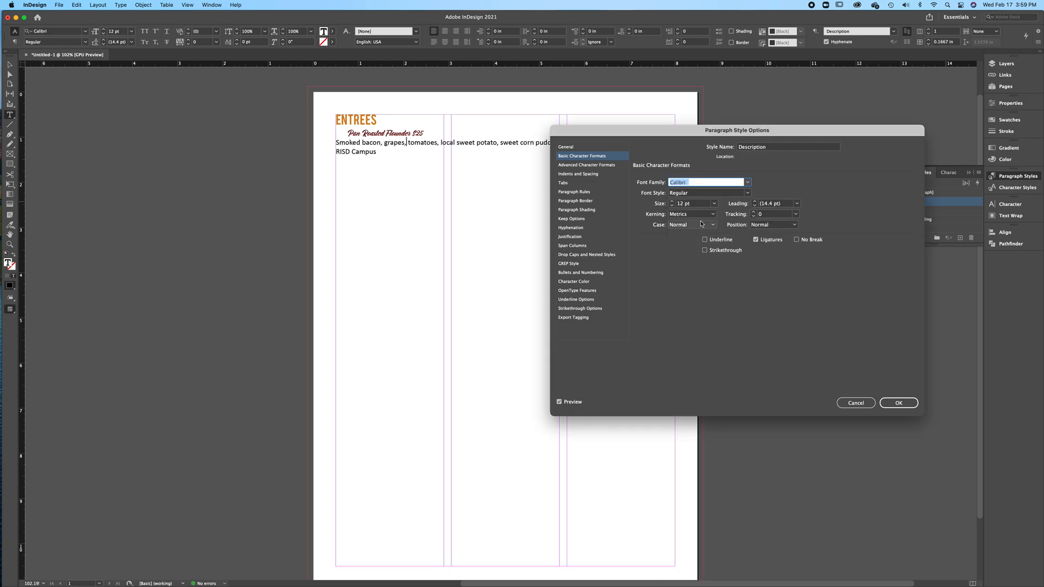
{"action": "left_click", "coordinate": [673, 205]}
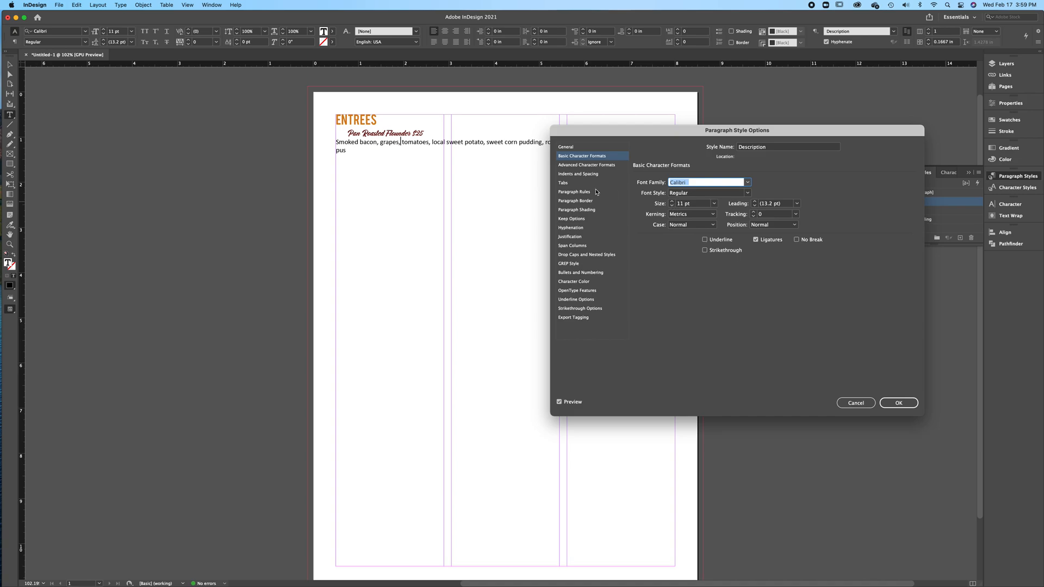
Set the Description style's left indent to 0.25 in and save the style
{"action": "left_click", "coordinate": [590, 175]}
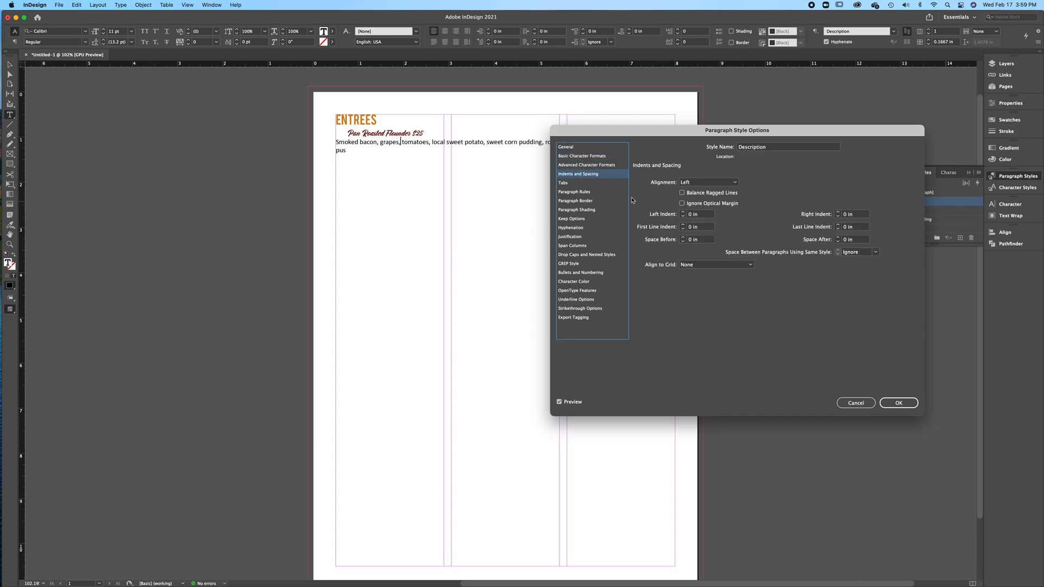
{"action": "left_click", "coordinate": [683, 212]}
{"action": "left_click", "coordinate": [683, 212]}
{"action": "left_click", "coordinate": [683, 213]}
{"action": "left_click", "coordinate": [683, 214]}
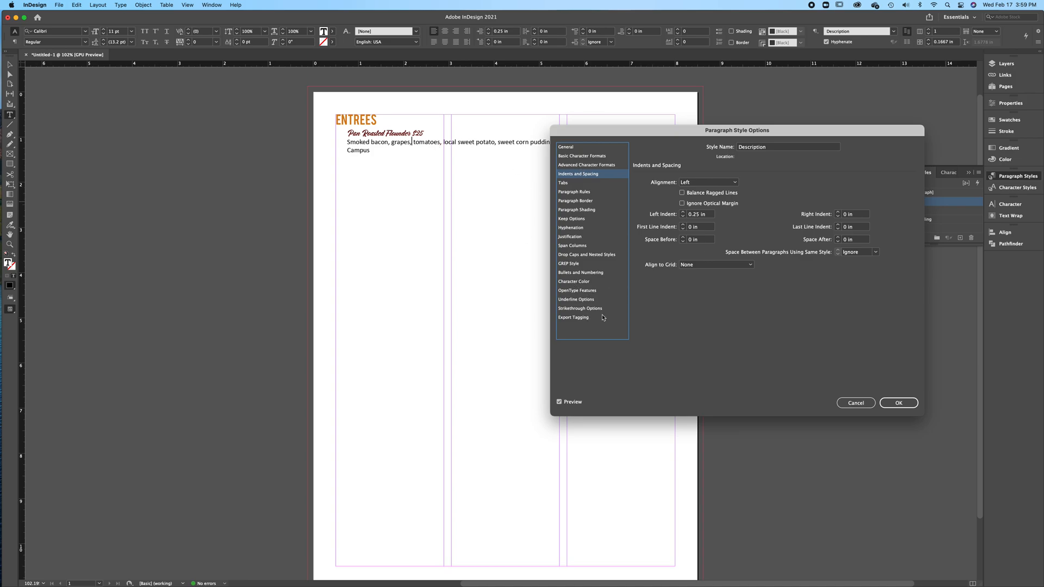
{"action": "left_click", "coordinate": [899, 406]}
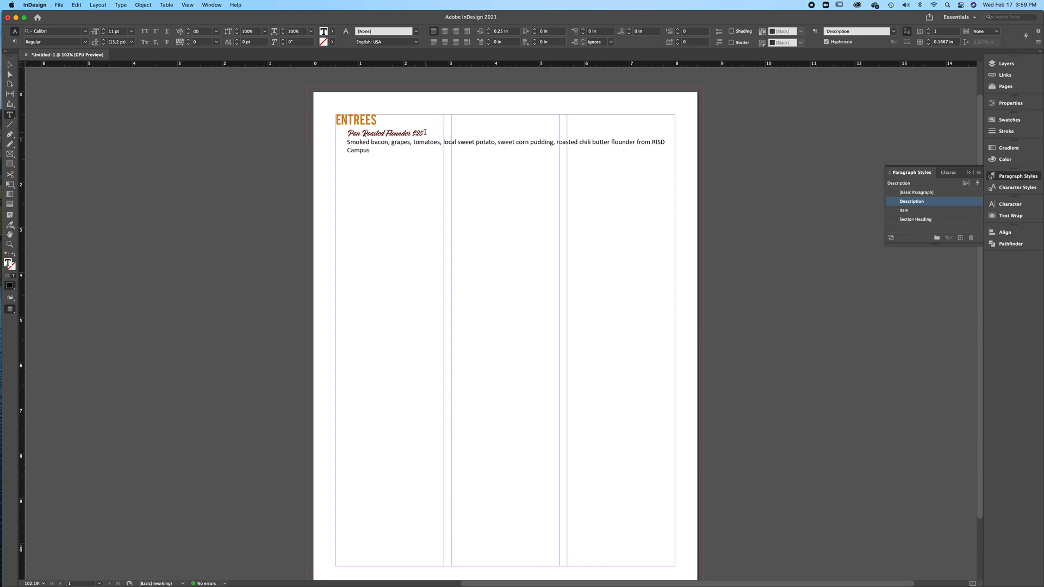
Create a character style named Price for the $25 text after Pan Roasted Flounder
{"action": "left_click_drag", "start_coordinate": [424, 133], "coordinate": [412, 132]}
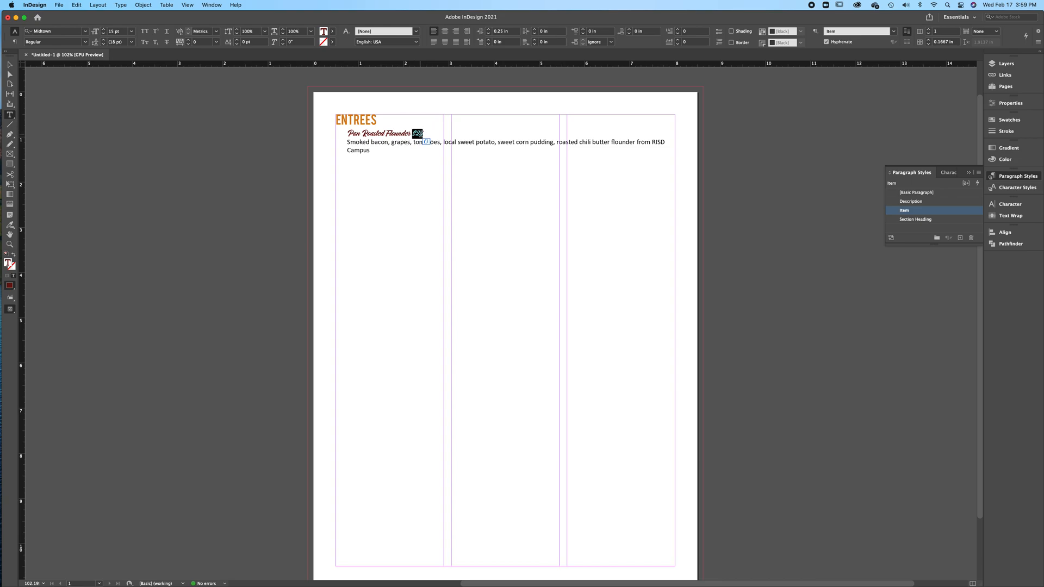
{"action": "left_click", "coordinate": [951, 174]}
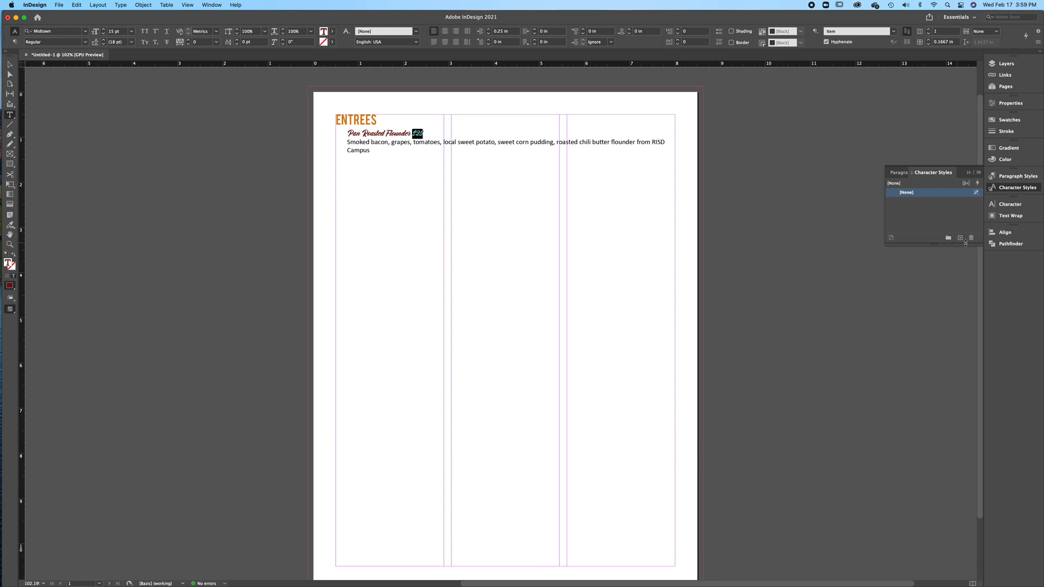
{"action": "left_click", "coordinate": [960, 238]}
{"action": "double_click", "coordinate": [952, 202]}
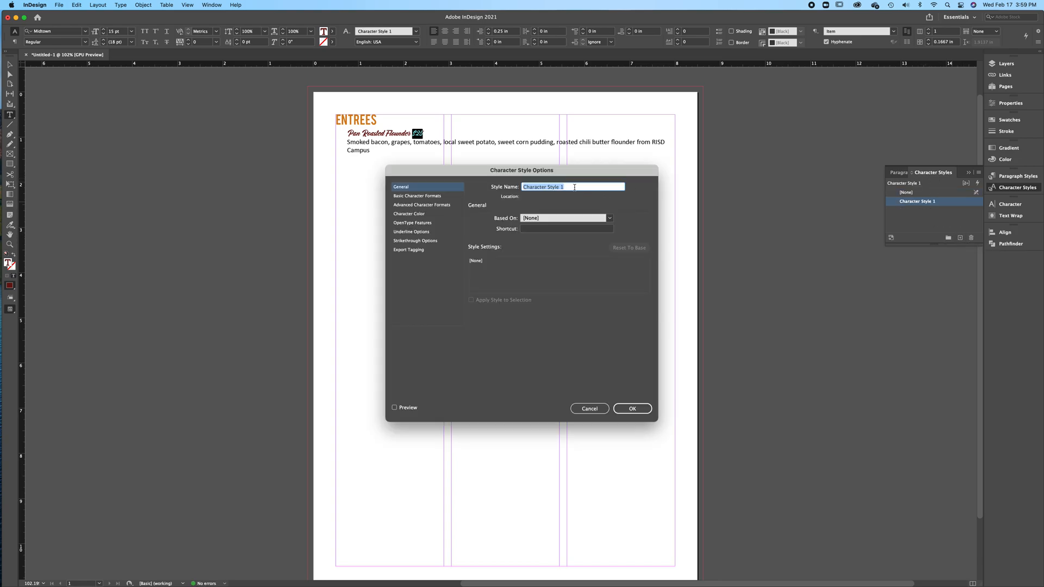
{"action": "type", "text": "Price"}
Set the Price style's font to Bebas at 10 pt with the preview turned on
{"action": "left_click", "coordinate": [434, 196]}
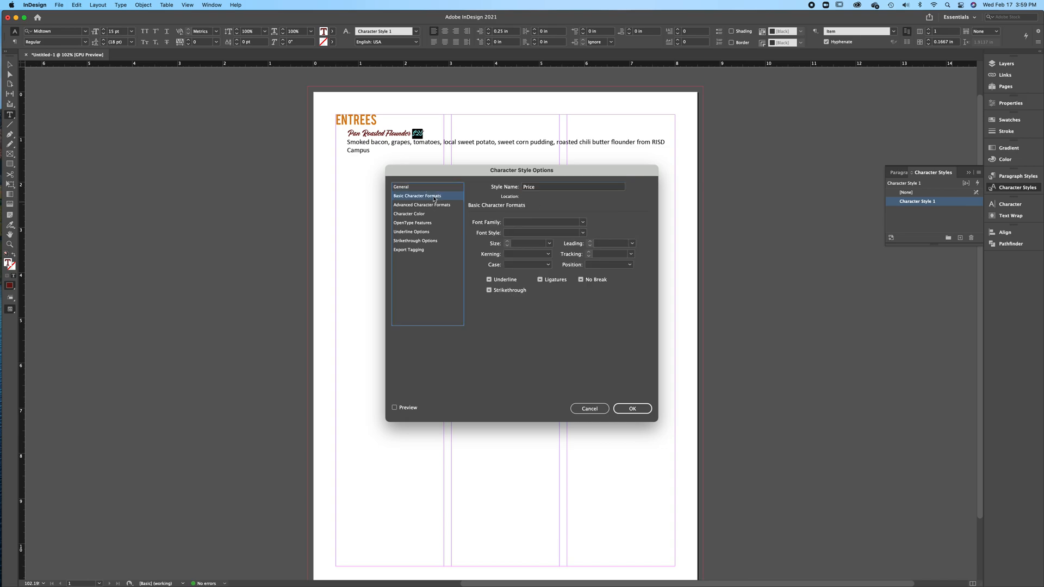
{"action": "left_click", "coordinate": [583, 222]}
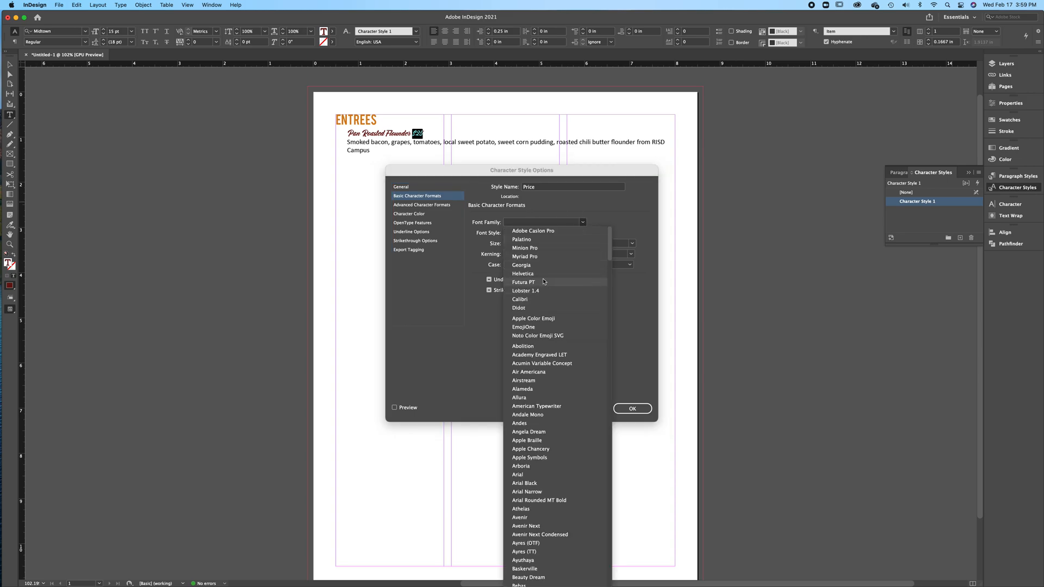
{"action": "scroll", "coordinate": [530, 381], "scroll_direction": "down", "scroll_amount": 5}
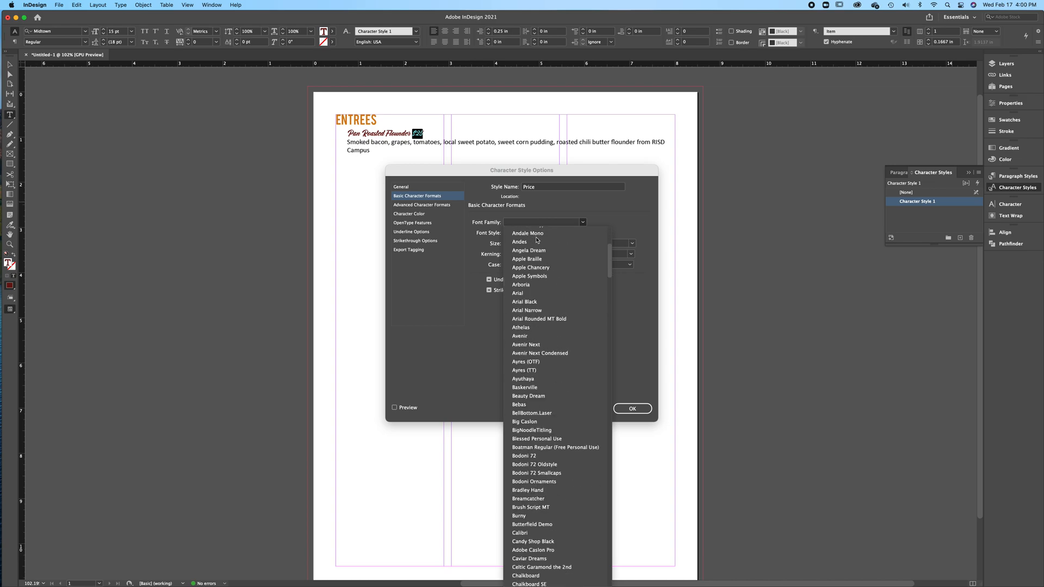
{"action": "left_click", "coordinate": [521, 405]}
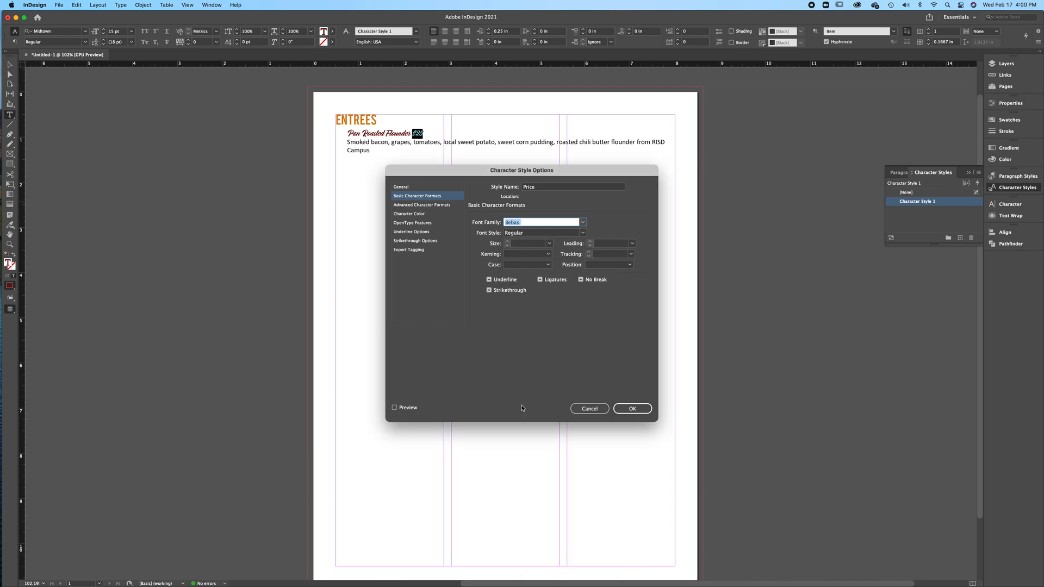
{"action": "left_click", "coordinate": [396, 408]}
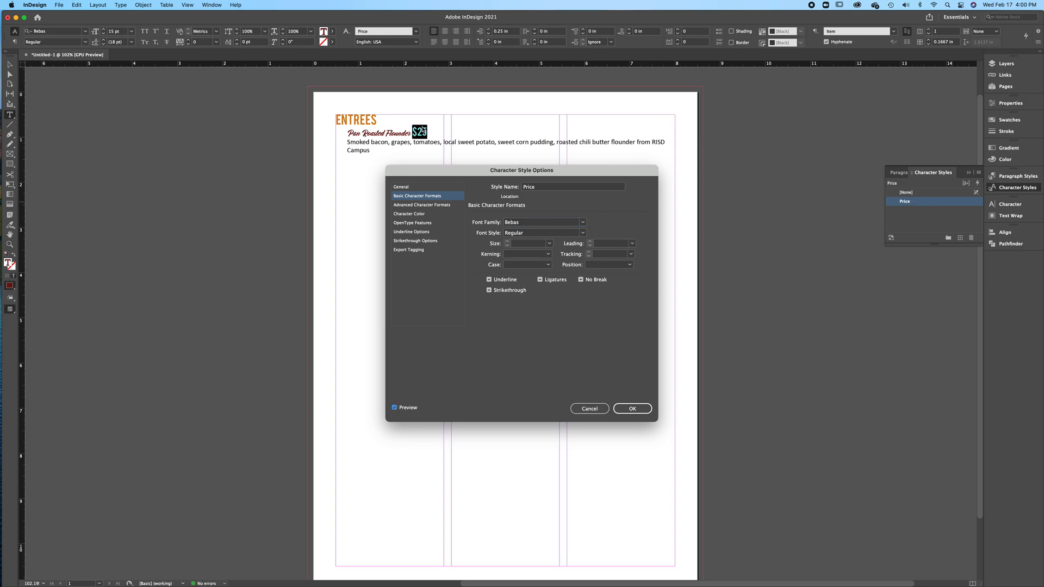
{"action": "left_click", "coordinate": [550, 243]}
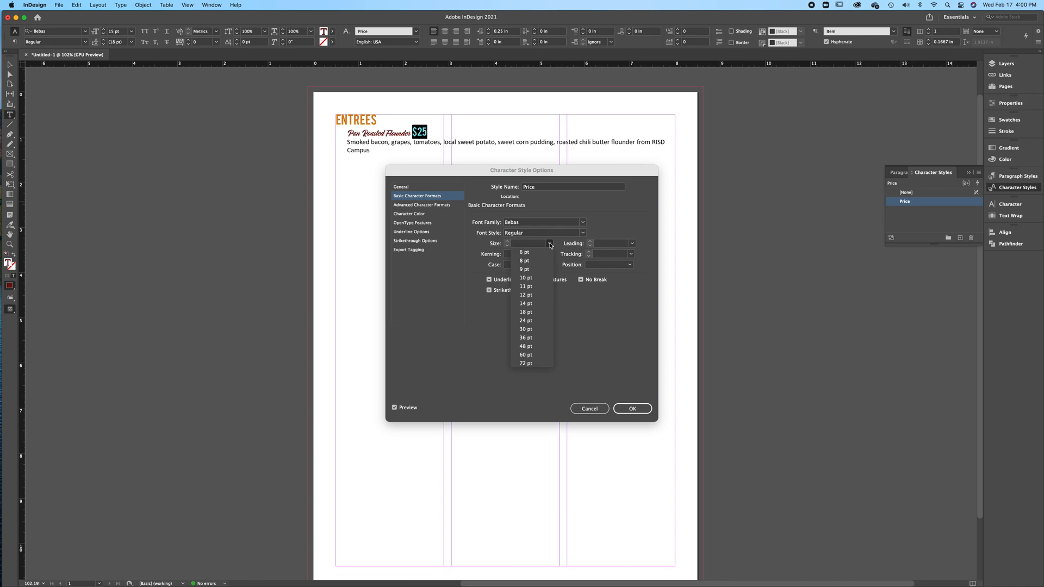
{"action": "left_click", "coordinate": [526, 287]}
{"action": "left_click", "coordinate": [507, 245]}
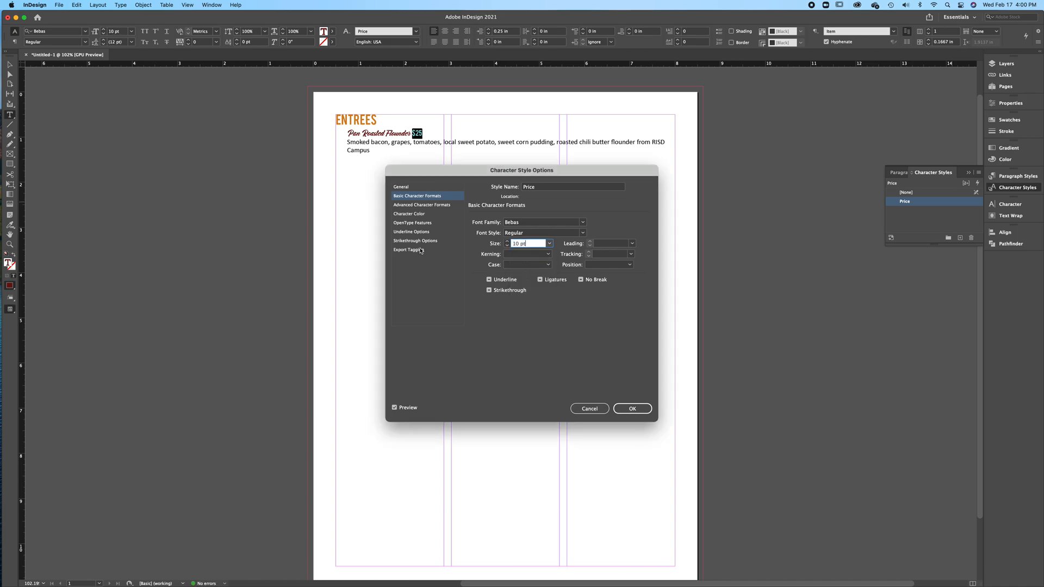
Set the Price style's character color to R=242 G=179 B=61, save the style and select the menu's text frame
{"action": "left_click", "coordinate": [419, 213]}
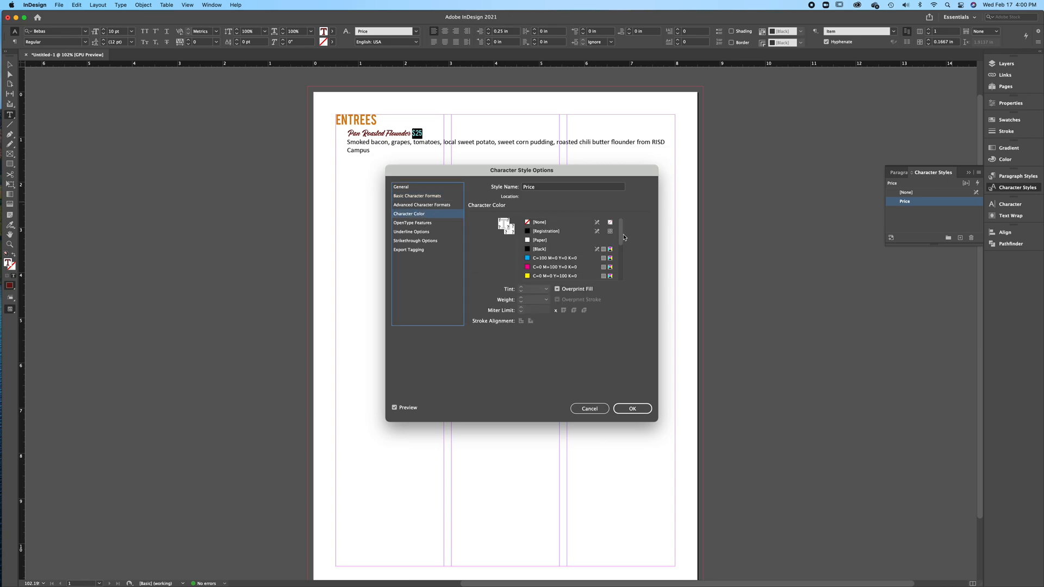
{"action": "left_click_drag", "start_coordinate": [621, 238], "coordinate": [626, 309]}
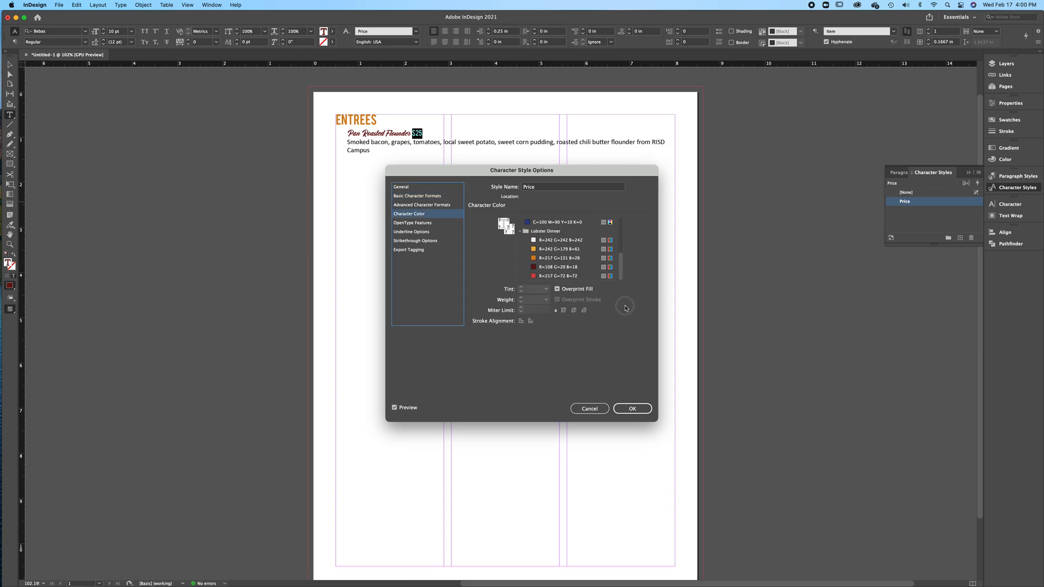
{"action": "left_click", "coordinate": [546, 252]}
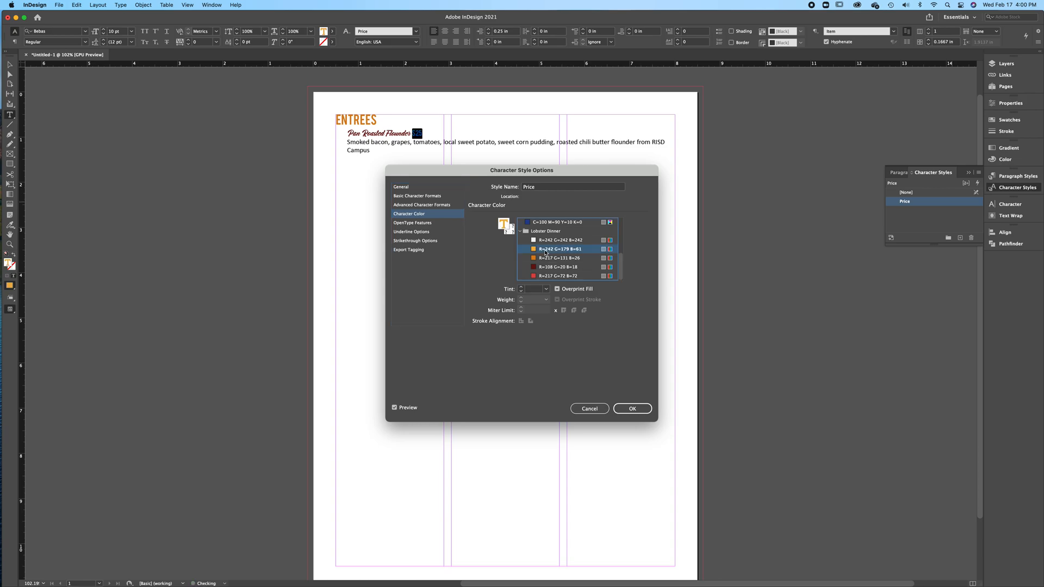
{"action": "left_click", "coordinate": [634, 408]}
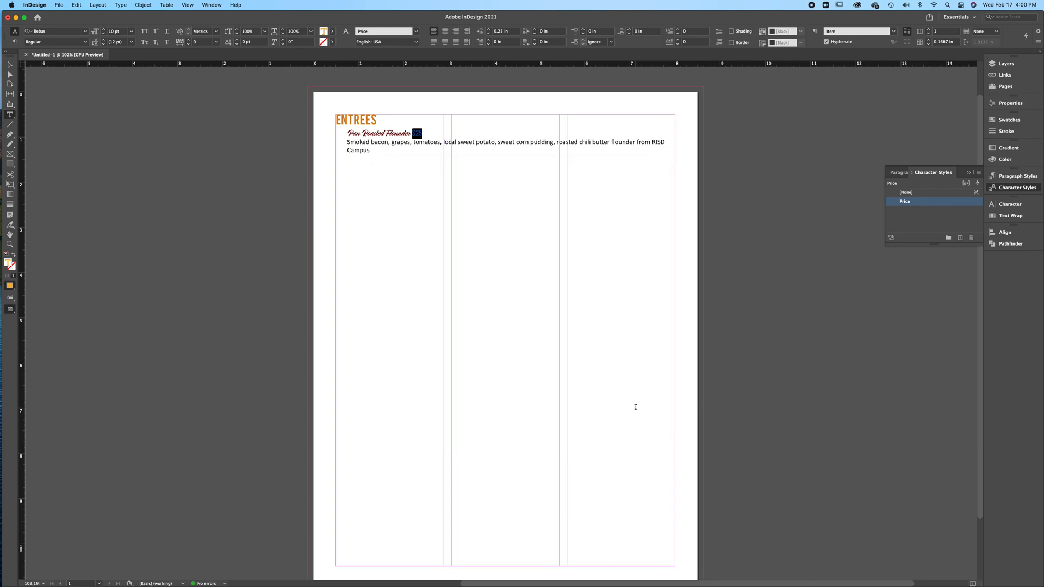
{"action": "left_click", "coordinate": [462, 149]}
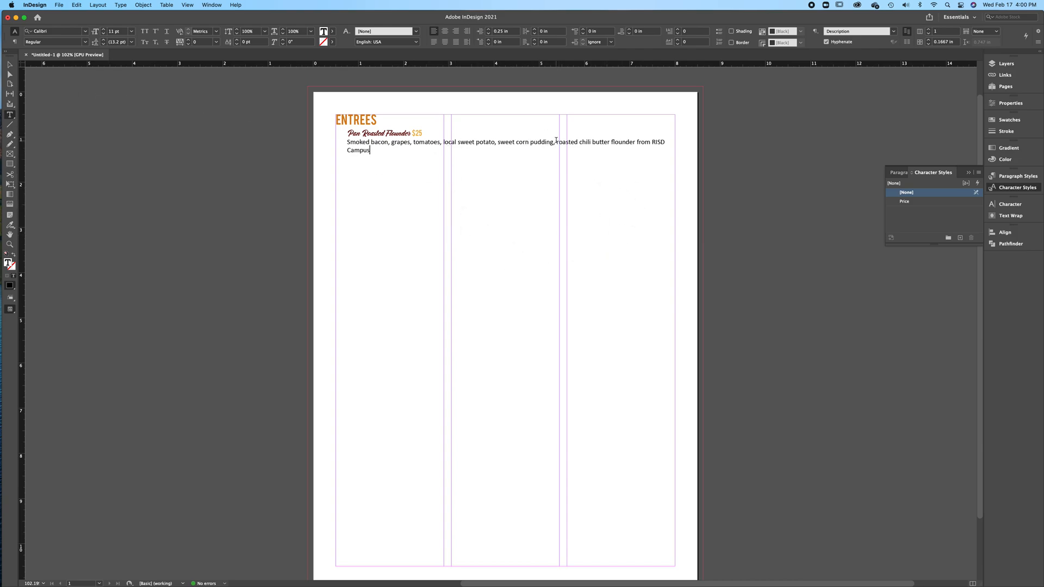
{"action": "left_click", "coordinate": [11, 66]}
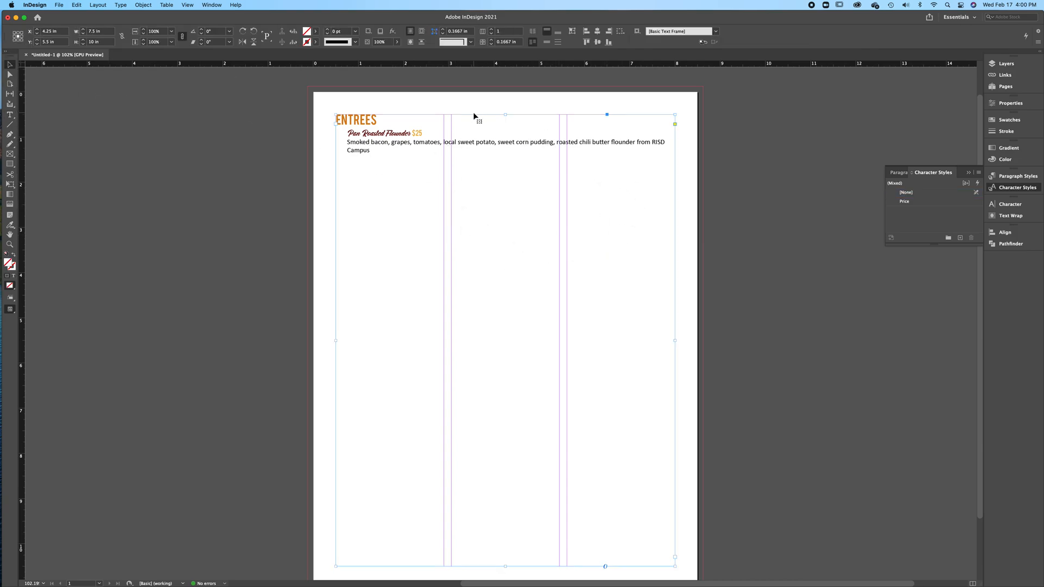